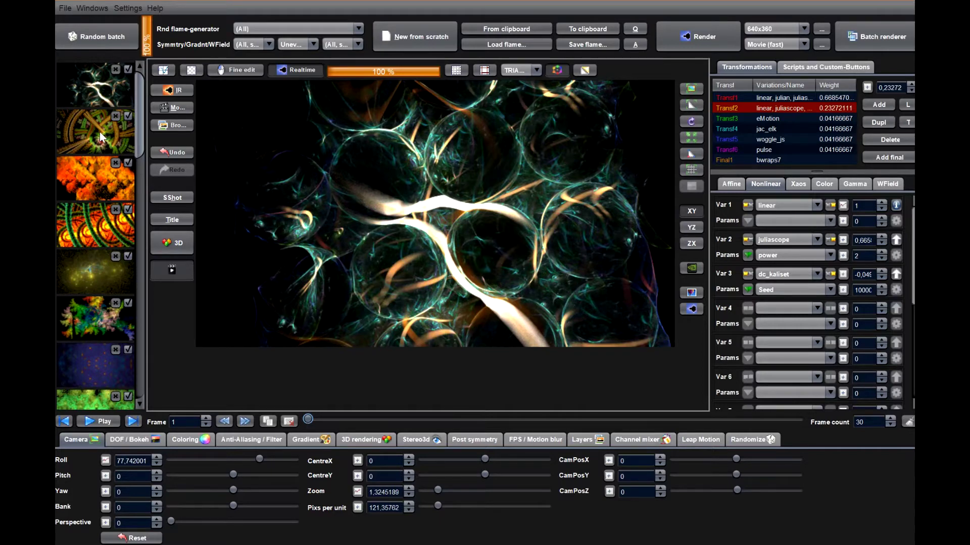
- Preview the animations of the first three flames in the thumbnail list
{"action": "left_click", "coordinate": [102, 420]}
{"action": "left_click", "coordinate": [102, 421]}
{"action": "left_click", "coordinate": [99, 135]}
{"action": "left_click", "coordinate": [100, 421]}
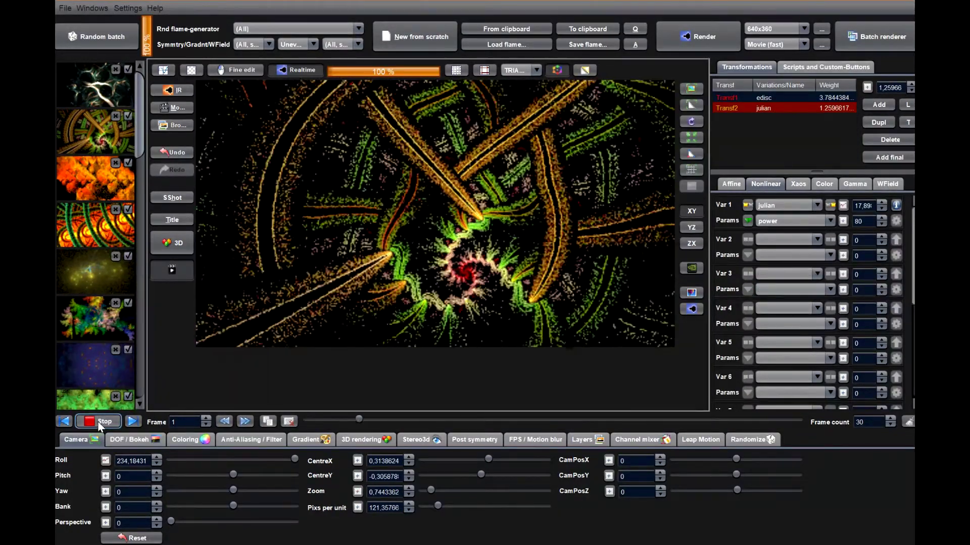
{"action": "left_click", "coordinate": [100, 422]}
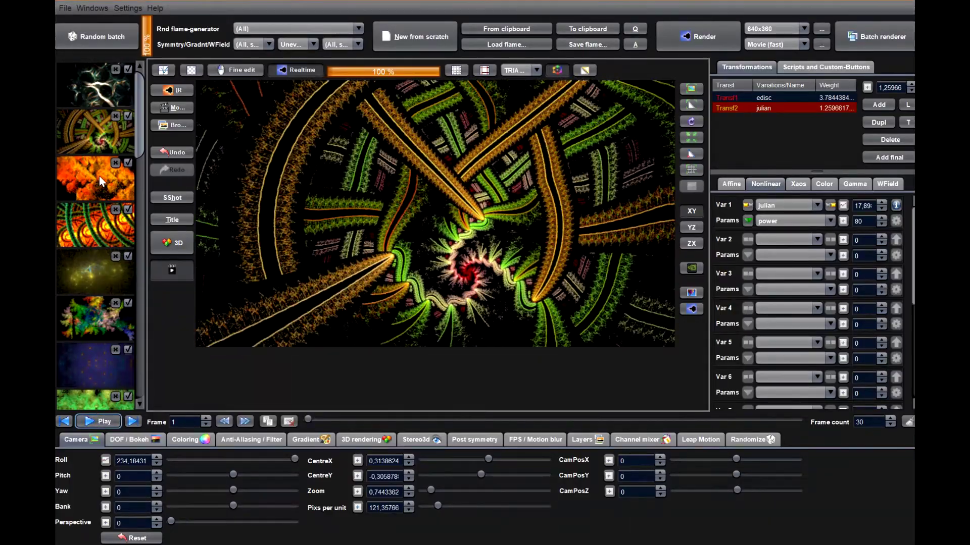
{"action": "left_click", "coordinate": [99, 176]}
{"action": "left_click", "coordinate": [101, 422]}
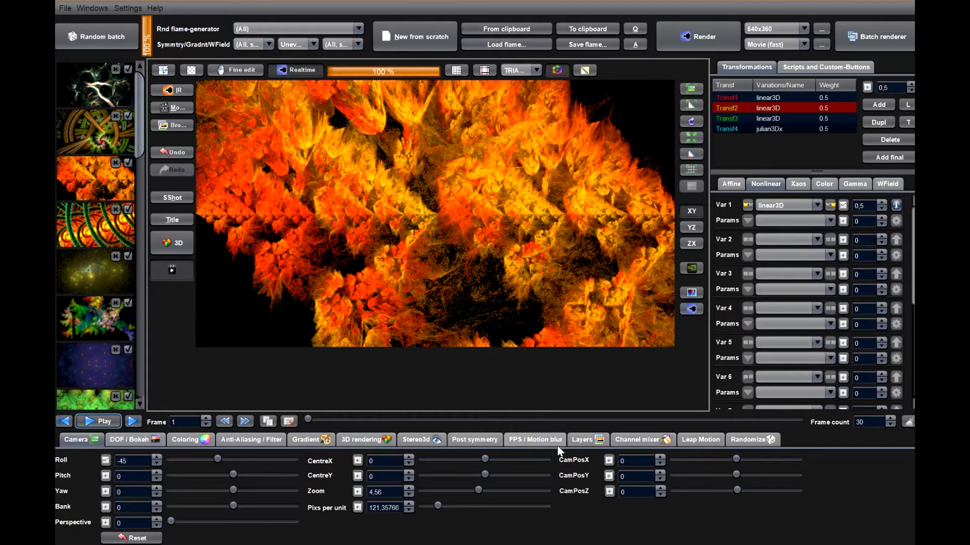
- Show the FPS and motion blur settings, and scrub through the frames of the orange flame's animation
{"action": "left_click", "coordinate": [531, 442]}
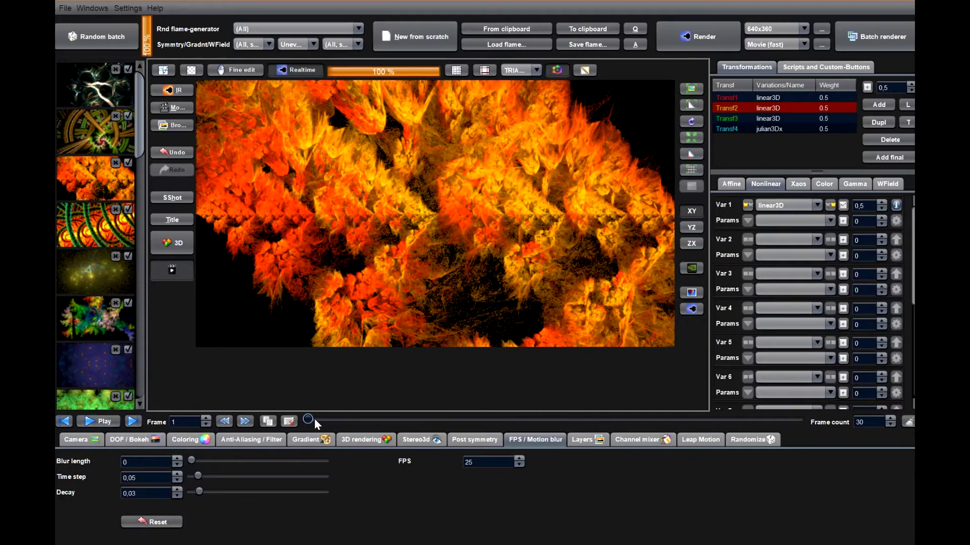
{"action": "left_click_drag", "start_coordinate": [309, 419], "coordinate": [259, 419]}
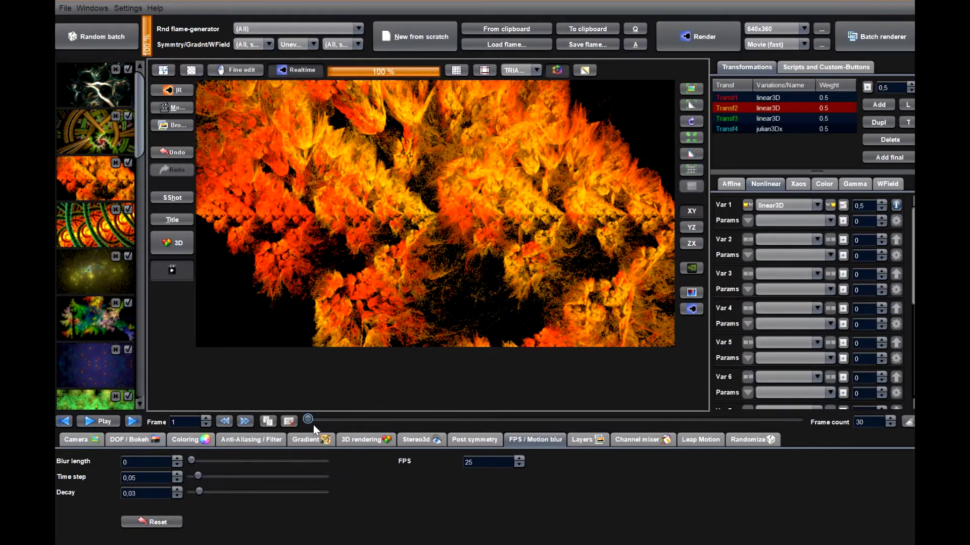
{"action": "left_click_drag", "start_coordinate": [309, 420], "coordinate": [535, 420]}
{"action": "left_click_drag", "start_coordinate": [776, 428], "coordinate": [730, 433]}
{"action": "left_click_drag", "start_coordinate": [677, 419], "coordinate": [299, 419]}
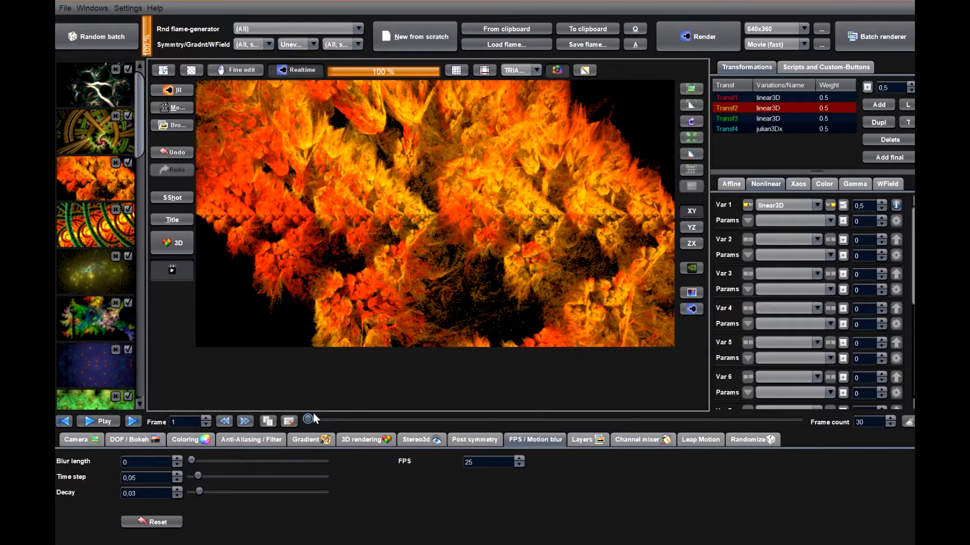
{"action": "left_click_drag", "start_coordinate": [310, 417], "coordinate": [781, 419]}
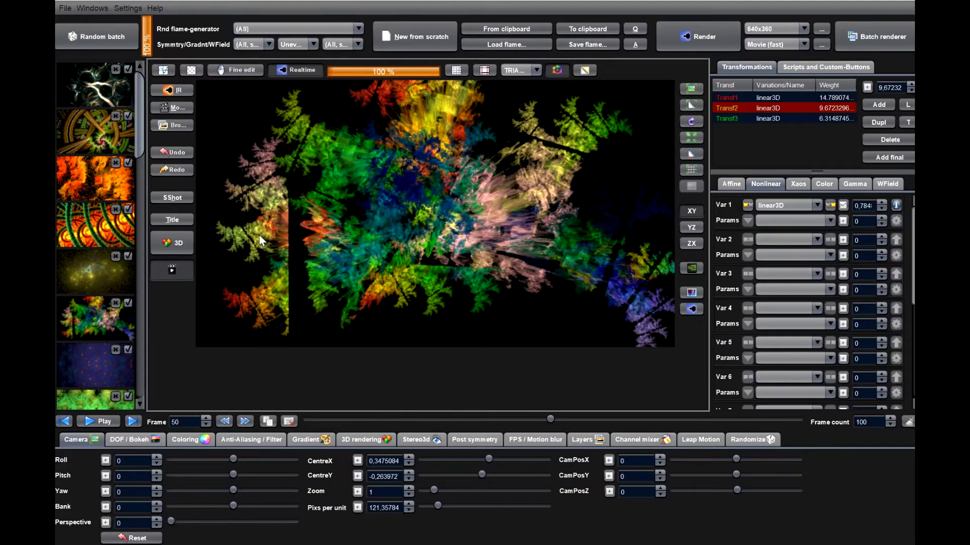
- Set the multicoloured tree flame's camera Roll to 0 at frame 1
{"action": "left_click", "coordinate": [353, 150]}
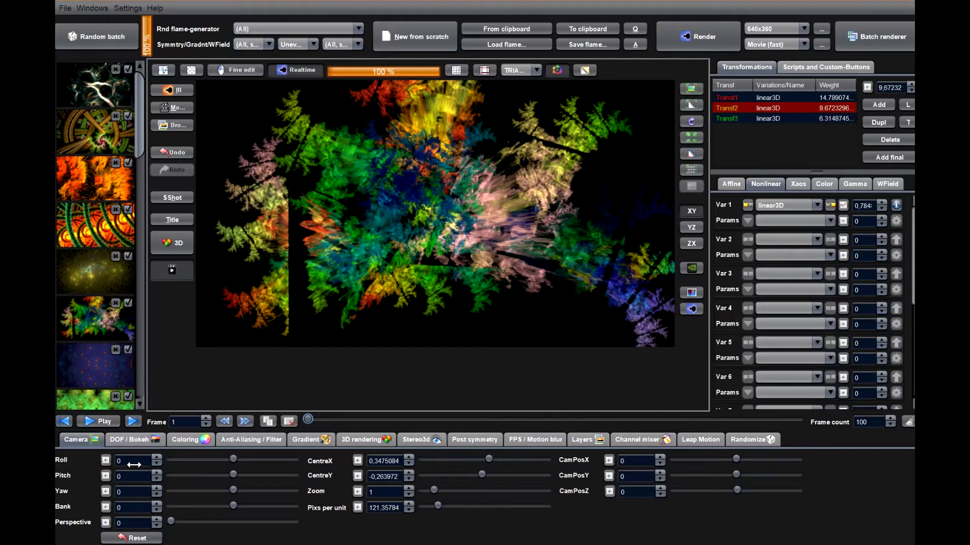
{"action": "left_click_drag", "start_coordinate": [134, 465], "coordinate": [155, 462]}
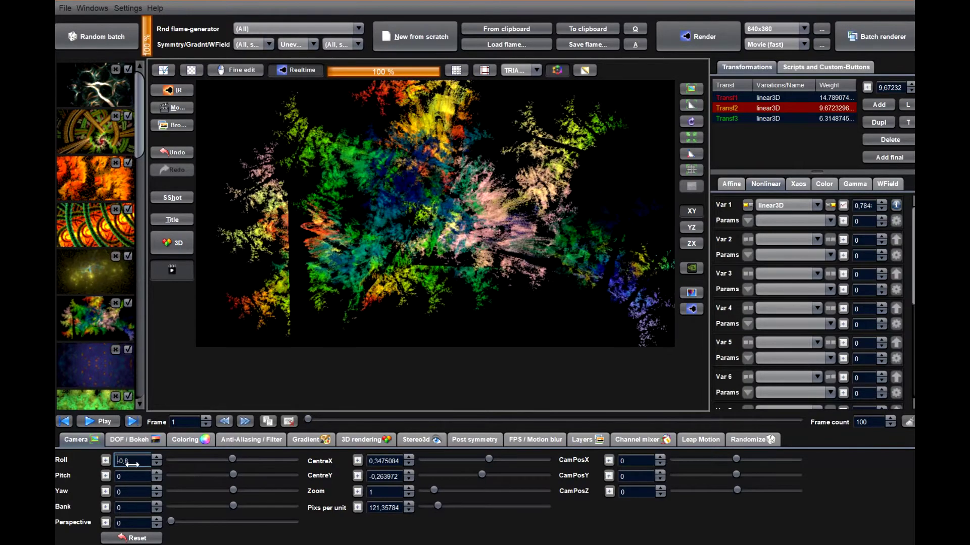
{"action": "key", "text": "Delete"}
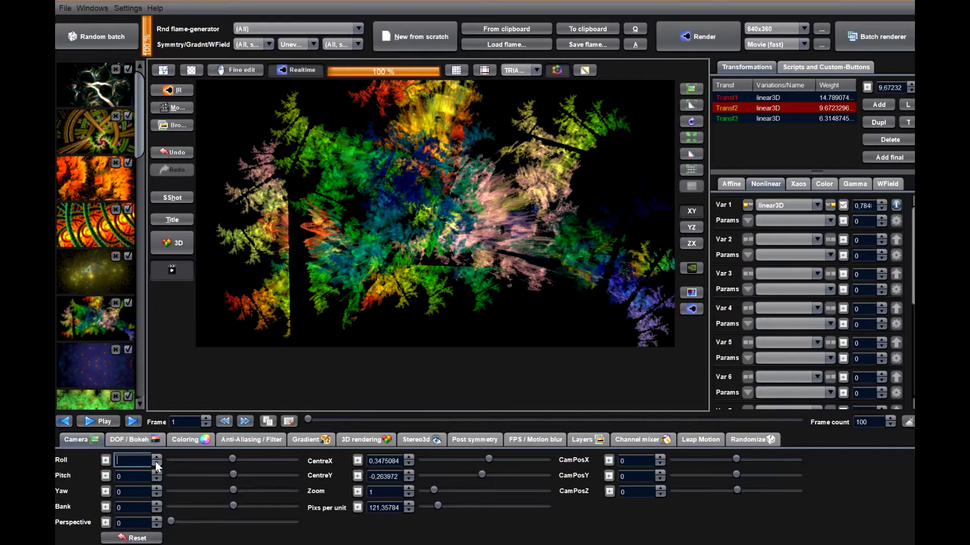
{"action": "type", "text": "0"}
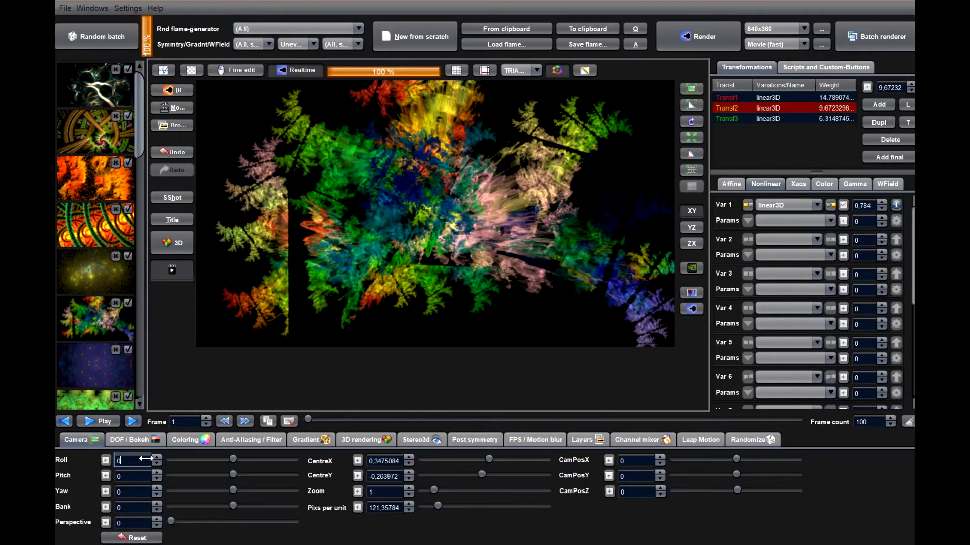
- Go to frame 50 and set the camera Roll to 70
{"action": "left_click_drag", "start_coordinate": [307, 420], "coordinate": [549, 414]}
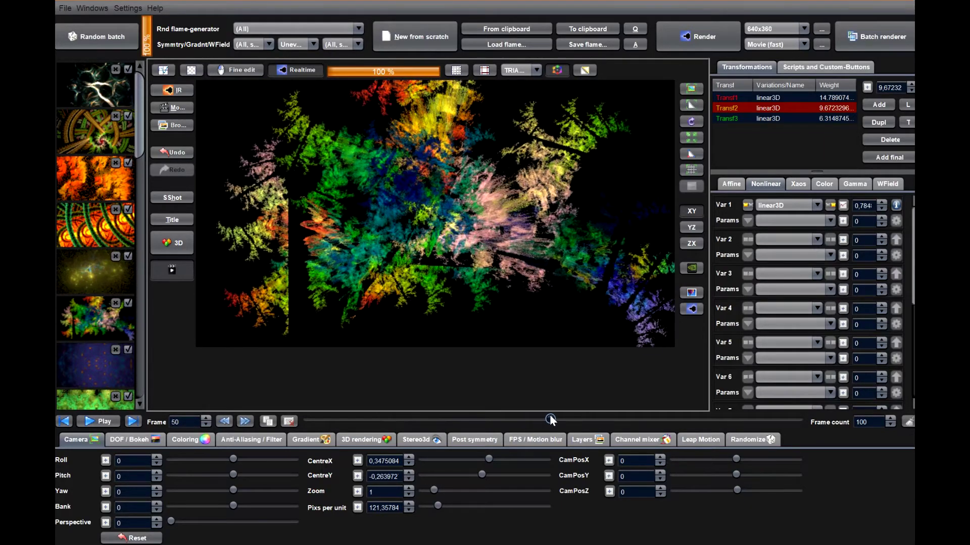
{"action": "left_click", "coordinate": [135, 461]}
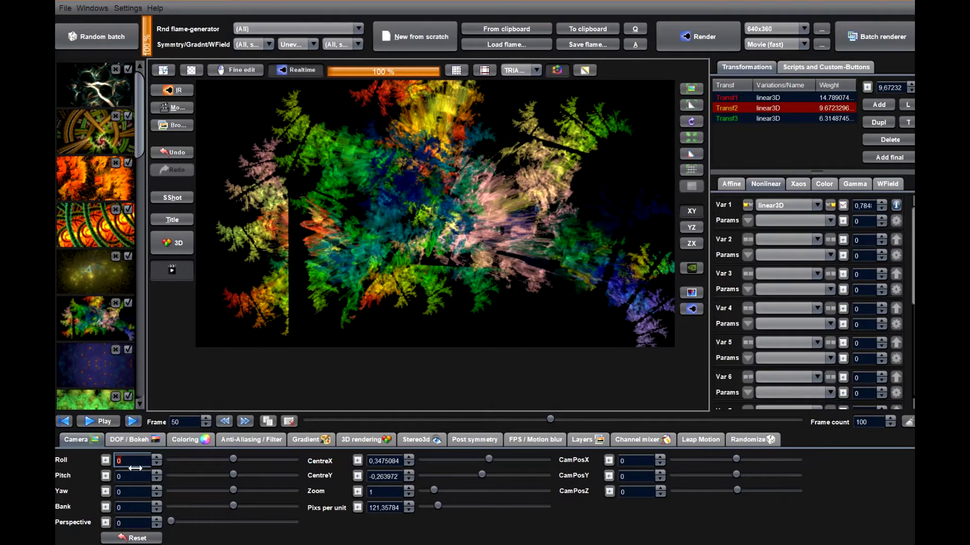
{"action": "type", "text": "70"}
{"action": "key", "text": "Return"}
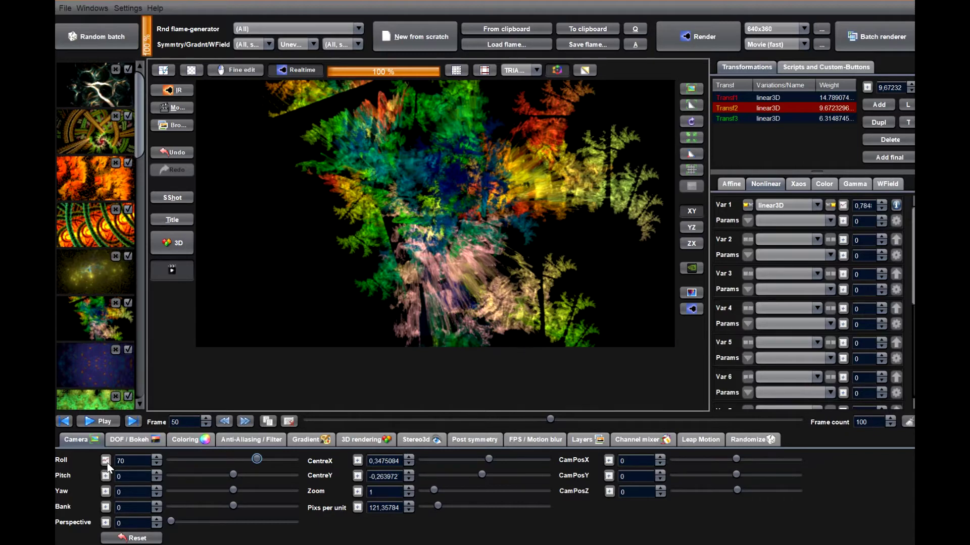
- Reshape the Roll motion curve by adding a point at frame 25 and moving the end point to frame 52, value about 73.3
{"action": "left_click_drag", "start_coordinate": [124, 461], "coordinate": [146, 458]}
{"action": "left_click", "coordinate": [106, 460]}
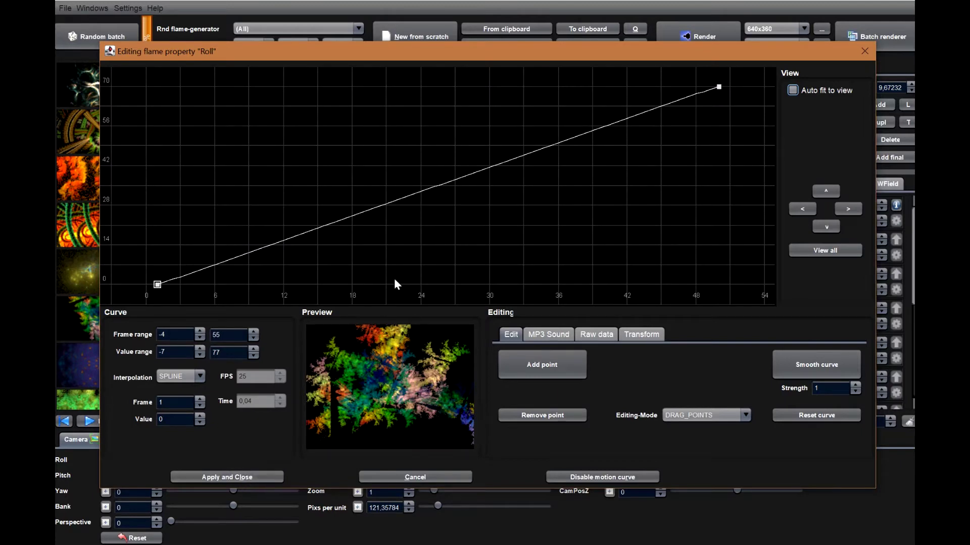
{"action": "left_click", "coordinate": [548, 364]}
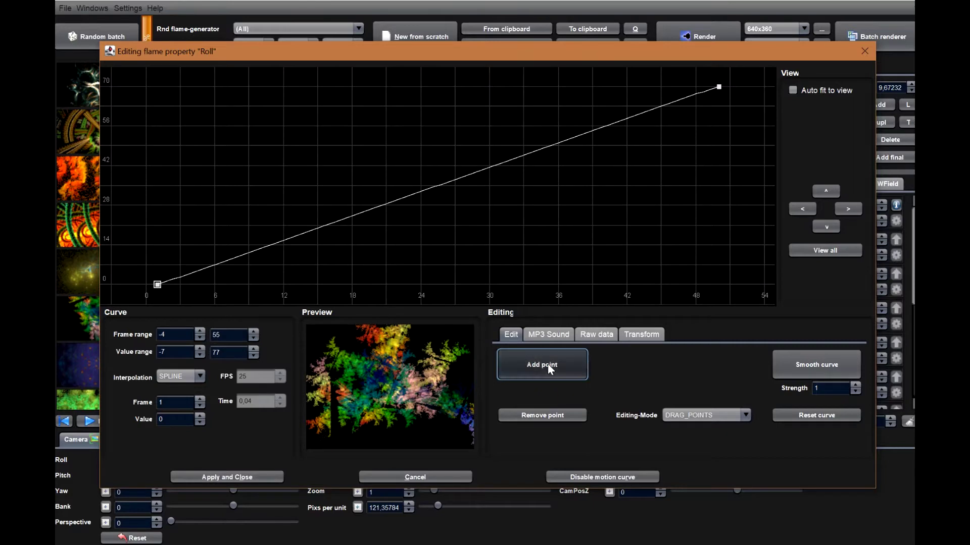
{"action": "left_click", "coordinate": [434, 213]}
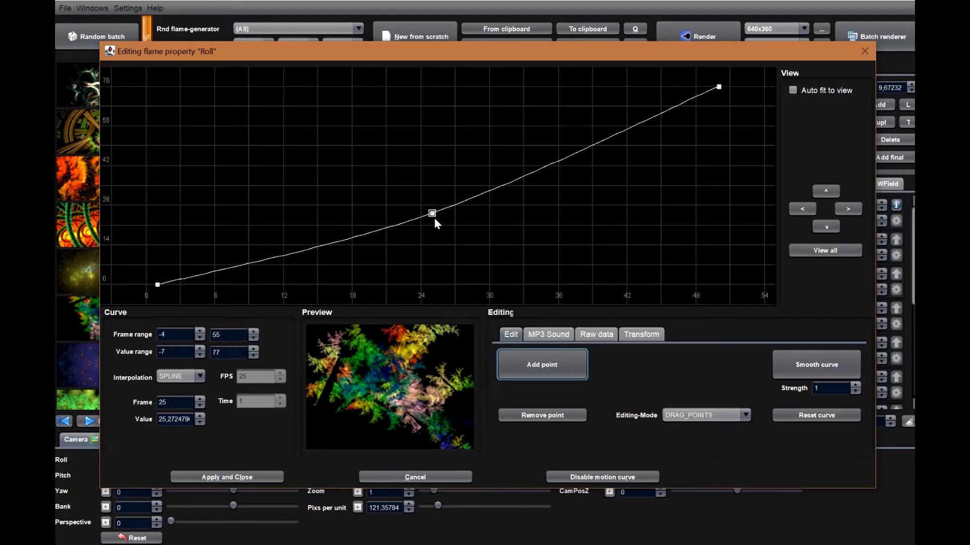
{"action": "left_click_drag", "start_coordinate": [434, 213], "coordinate": [433, 201]}
{"action": "left_click", "coordinate": [719, 88]}
{"action": "left_click_drag", "start_coordinate": [719, 87], "coordinate": [741, 77]}
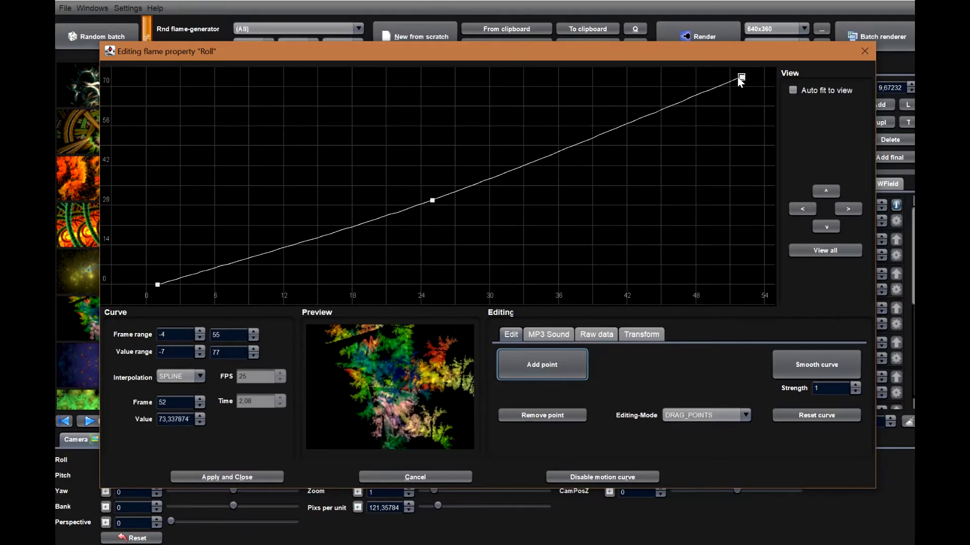
{"action": "left_click", "coordinate": [247, 475]}
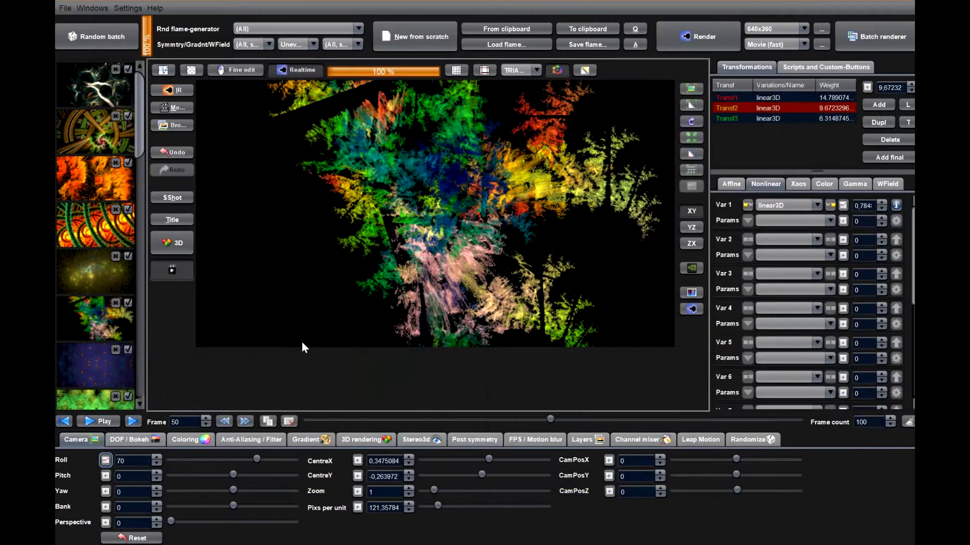
- Play the roll animation, return to frame 1, and play it again from the start
{"action": "left_click", "coordinate": [99, 422]}
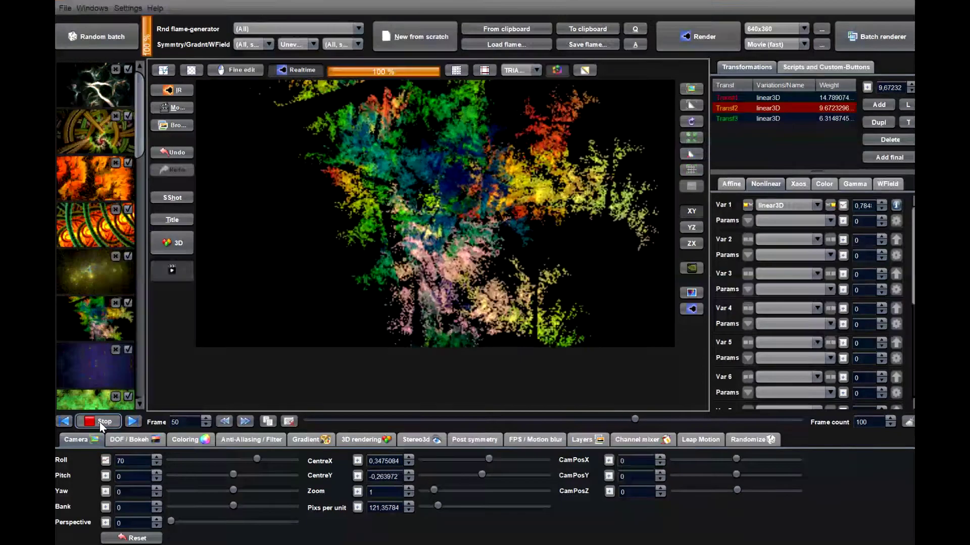
{"action": "left_click", "coordinate": [99, 421]}
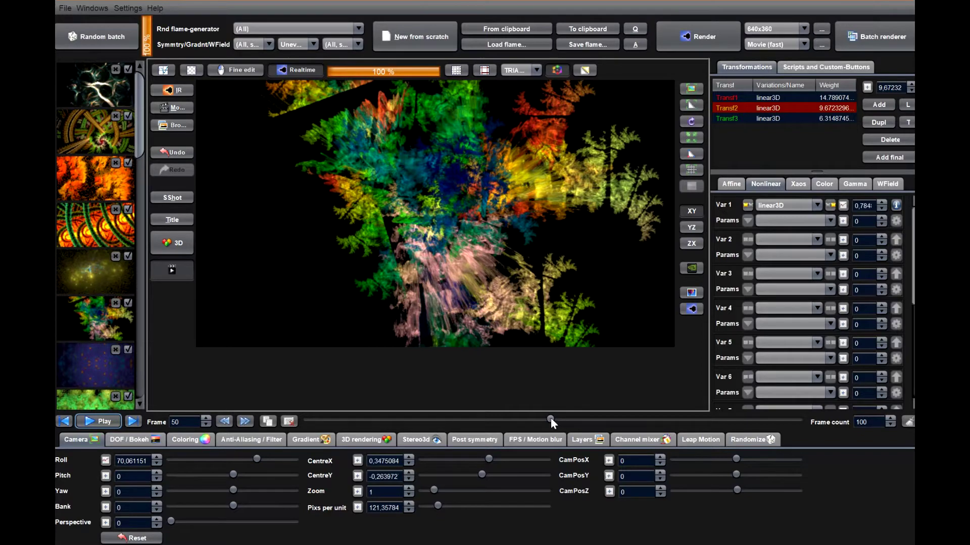
{"action": "left_click_drag", "start_coordinate": [550, 420], "coordinate": [308, 419]}
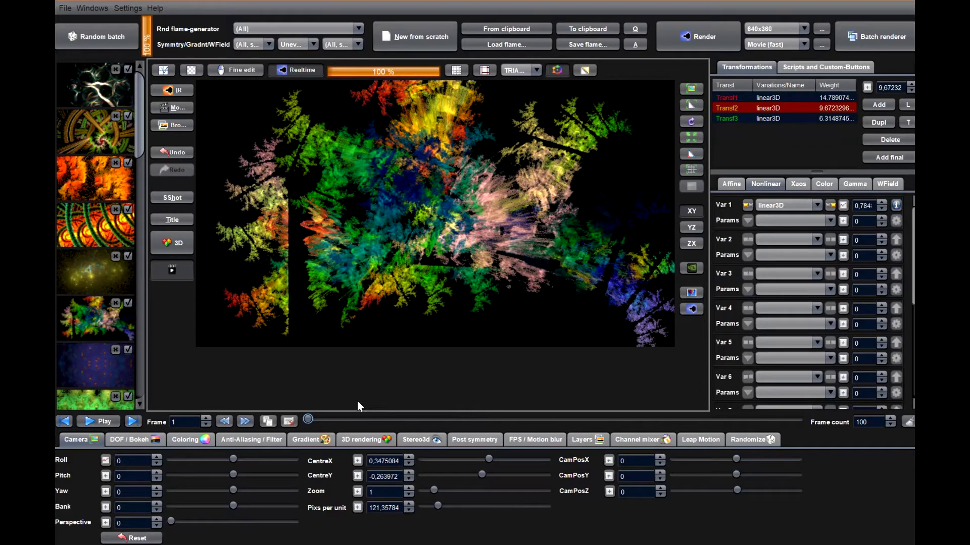
{"action": "left_click", "coordinate": [105, 422]}
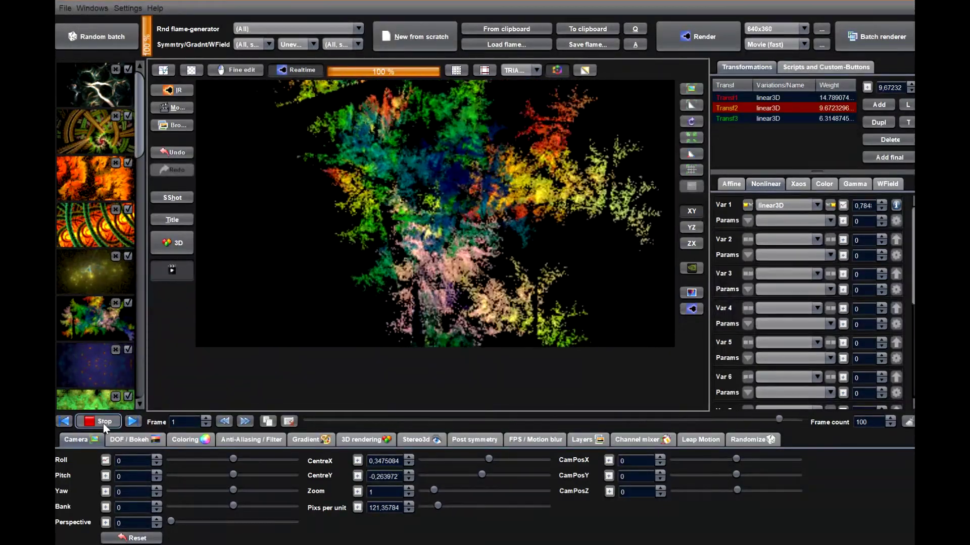
{"action": "left_click", "coordinate": [104, 423]}
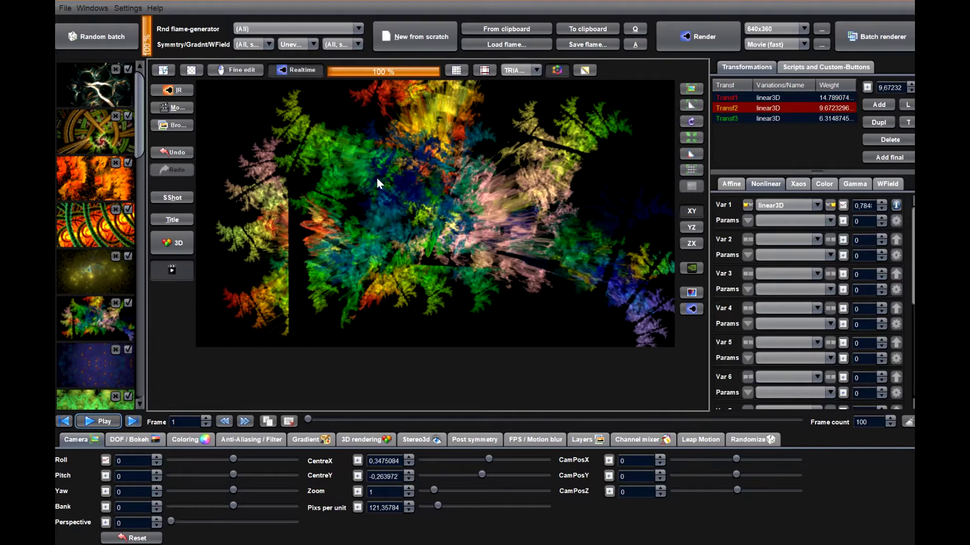
- Show the triangle controls on the flame with green and orange rings, try moving the Transf2 triangle, and undo the move
{"action": "left_click", "coordinate": [98, 232]}
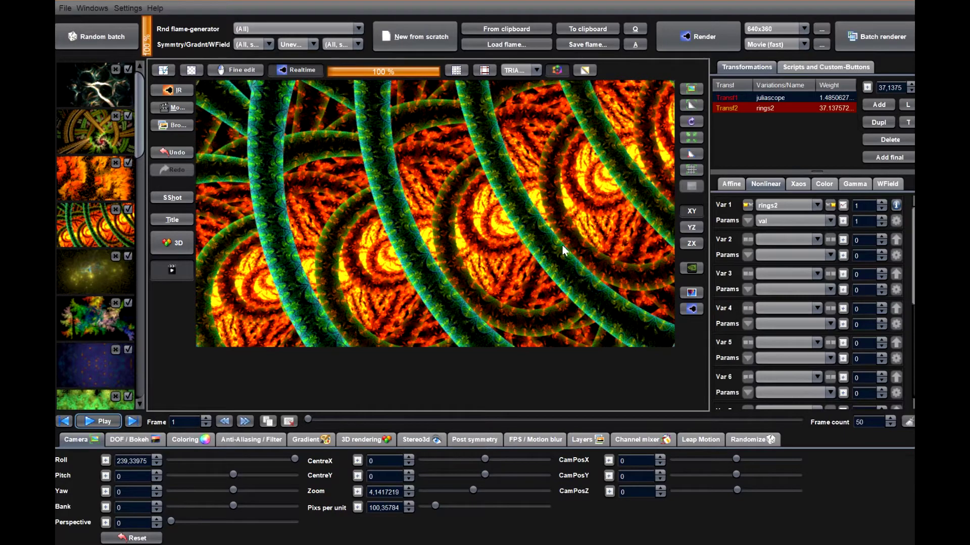
{"action": "left_click", "coordinate": [692, 106]}
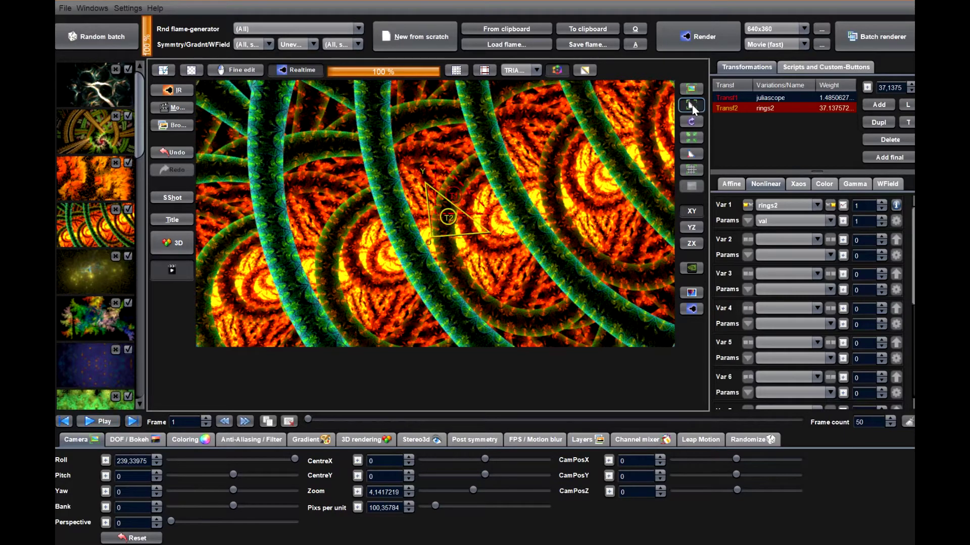
{"action": "mouse_move", "coordinate": [451, 220]}
{"action": "left_mouse_down"}
{"action": "mouse_move", "coordinate": [384, 222]}
{"action": "mouse_move", "coordinate": [447, 196]}
{"action": "mouse_move", "coordinate": [456, 202]}
{"action": "mouse_move", "coordinate": [452, 195]}
{"action": "mouse_move", "coordinate": [498, 201]}
{"action": "mouse_move", "coordinate": [569, 169]}
{"action": "mouse_move", "coordinate": [415, 233]}
{"action": "mouse_move", "coordinate": [491, 215]}
{"action": "mouse_move", "coordinate": [542, 181]}
{"action": "mouse_move", "coordinate": [442, 228]}
{"action": "left_mouse_up"}
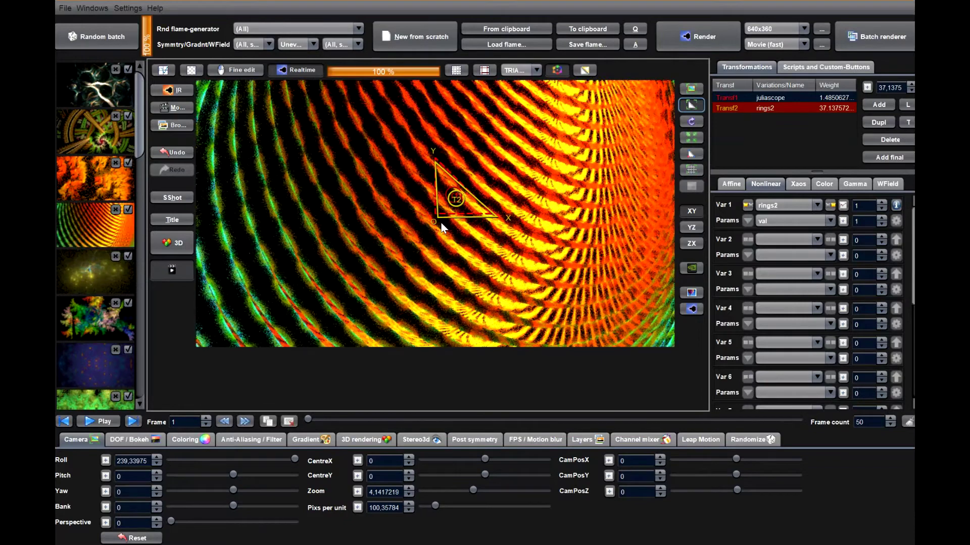
{"action": "key", "text": "ctrl+z"}
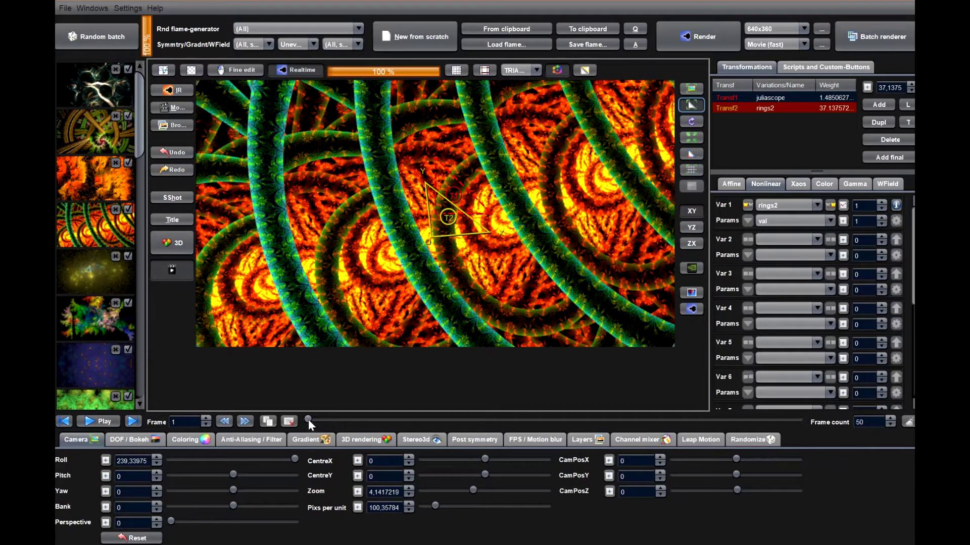
- Shift the Transf2 triangle slightly at frame 50, and play the resulting animation
{"action": "left_click_drag", "start_coordinate": [308, 420], "coordinate": [864, 437]}
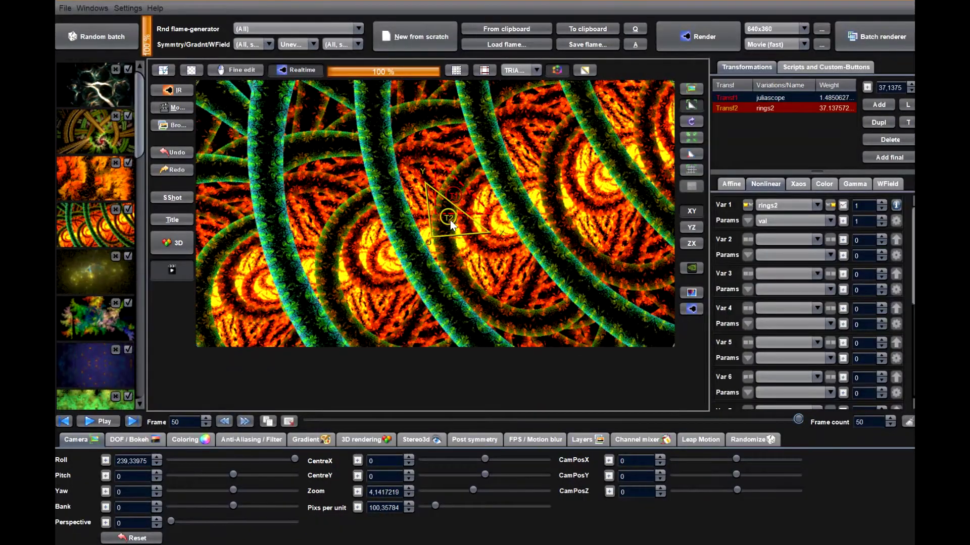
{"action": "left_click_drag", "start_coordinate": [448, 216], "coordinate": [464, 219]}
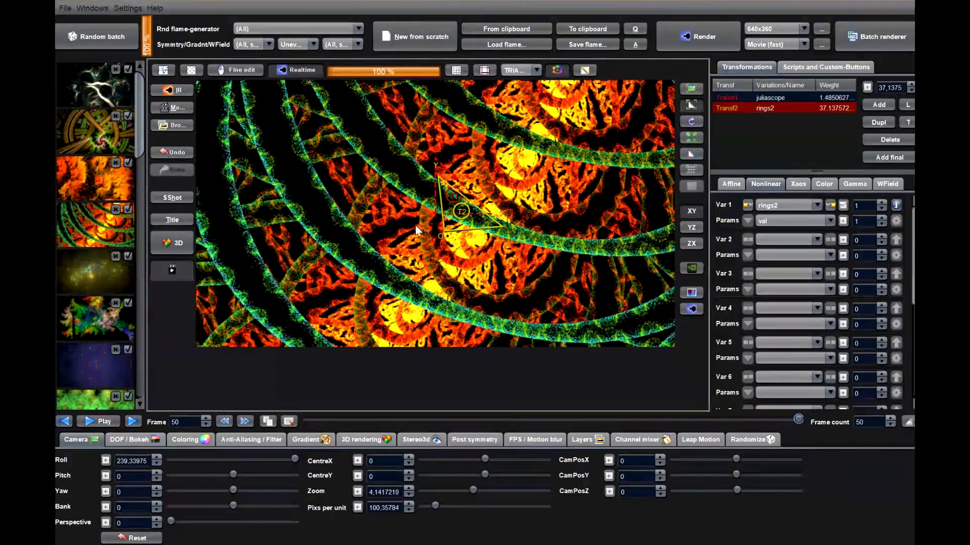
{"action": "left_click", "coordinate": [102, 421]}
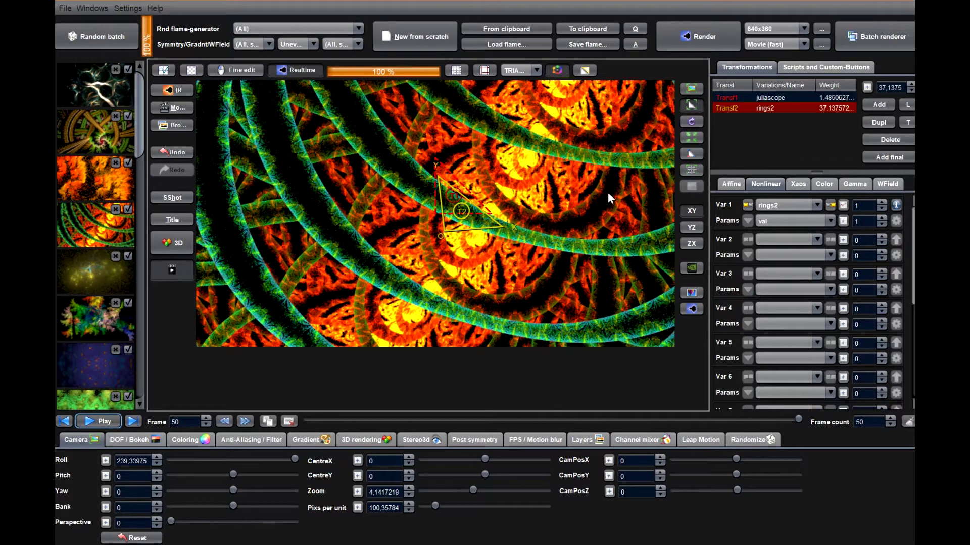
- Add a point at frame 23 with a value of about 0.34 to Transf2's O1 motion curve, apply it, and play the animation
{"action": "left_click", "coordinate": [727, 184]}
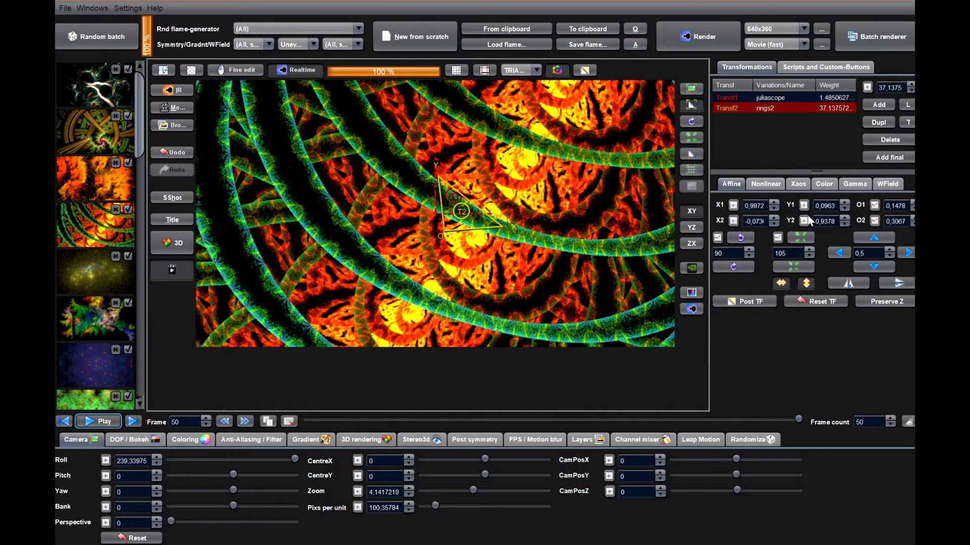
{"action": "left_click", "coordinate": [874, 206]}
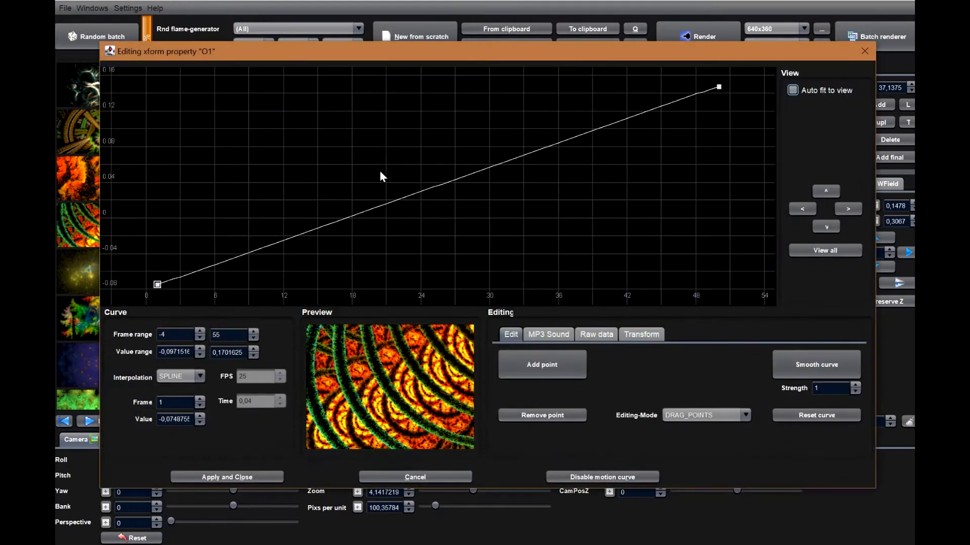
{"action": "left_click", "coordinate": [520, 362]}
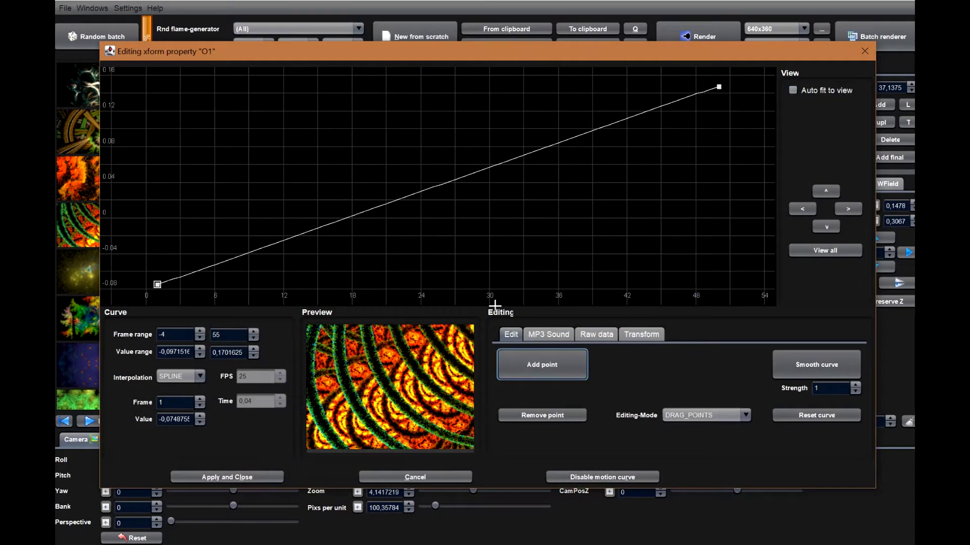
{"action": "left_click", "coordinate": [420, 211]}
{"action": "left_click_drag", "start_coordinate": [421, 211], "coordinate": [413, 264]}
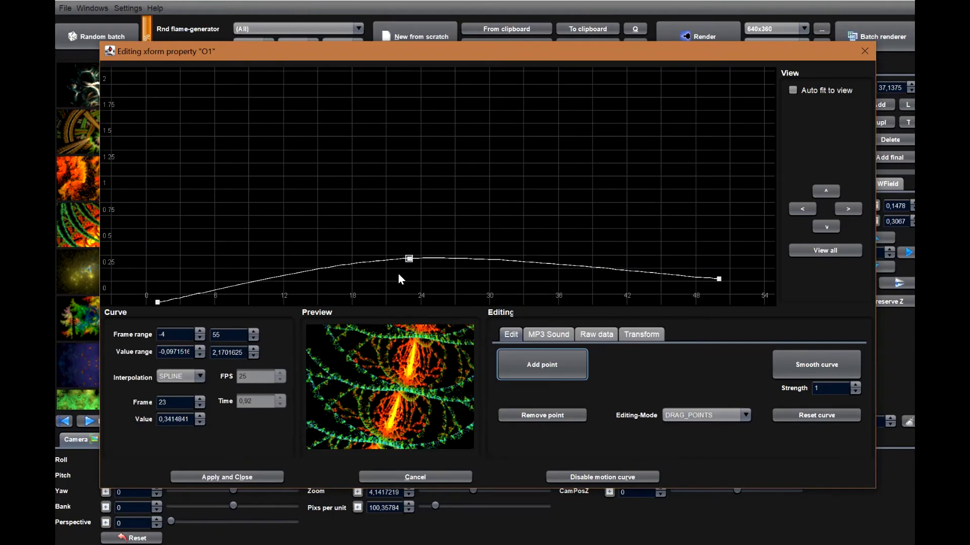
{"action": "left_click", "coordinate": [238, 477]}
{"action": "left_click", "coordinate": [103, 428]}
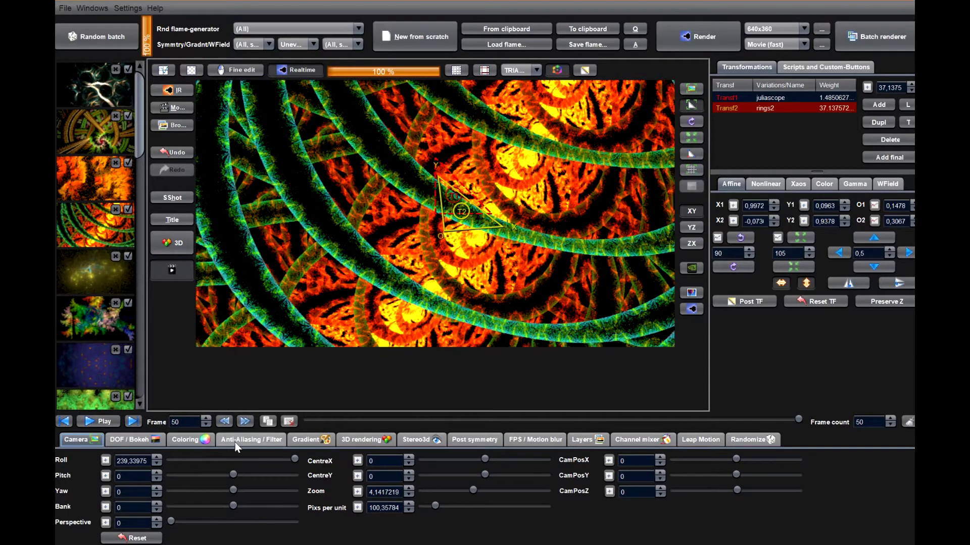
- Keyframe the camera Roll at 289.73975 on frame 21 and at 257.73975 on frame 50
{"action": "left_click_drag", "start_coordinate": [807, 419], "coordinate": [508, 419]}
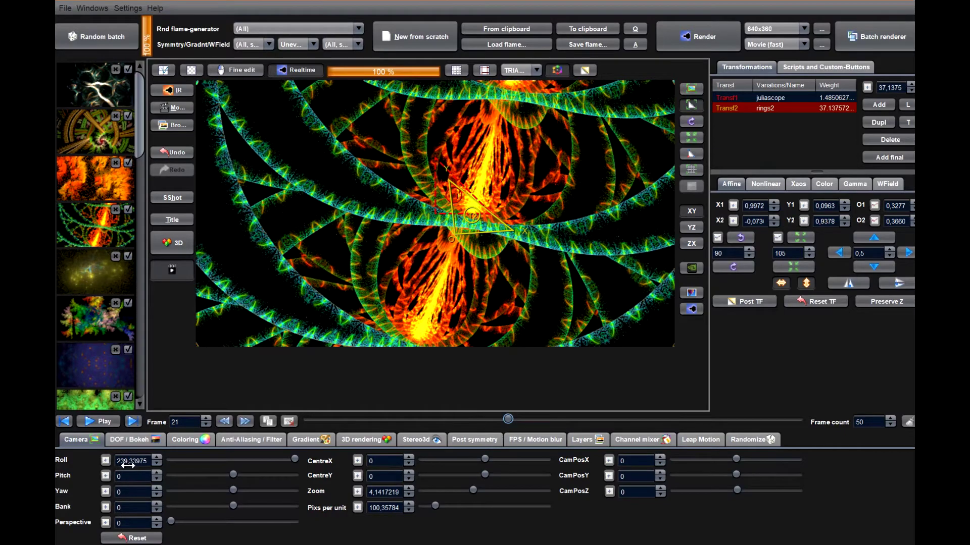
{"action": "left_click_drag", "start_coordinate": [127, 467], "coordinate": [207, 449]}
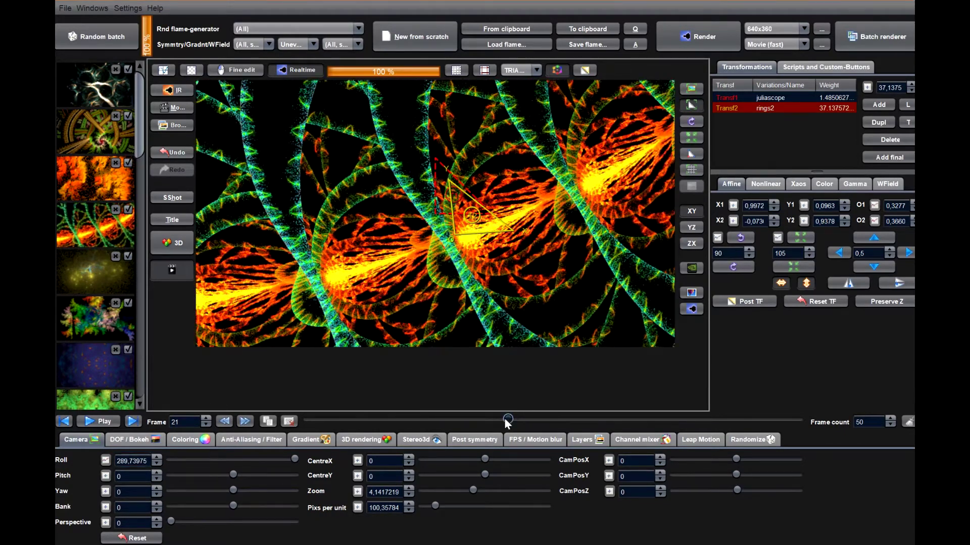
{"action": "left_click_drag", "start_coordinate": [507, 419], "coordinate": [801, 419]}
{"action": "left_click_drag", "start_coordinate": [137, 462], "coordinate": [89, 468]}
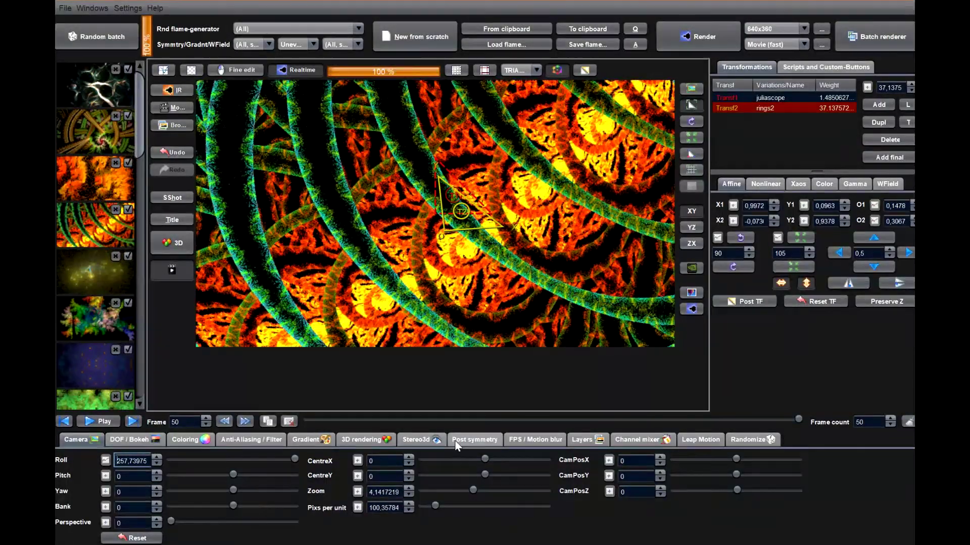
- Keyframe CentreX 0.58 and CentreY -0.38 on frame 25, and CentreX -0.025833 and CentreY -0.005833 on frame 14
{"action": "left_click_drag", "start_coordinate": [784, 420], "coordinate": [548, 421]}
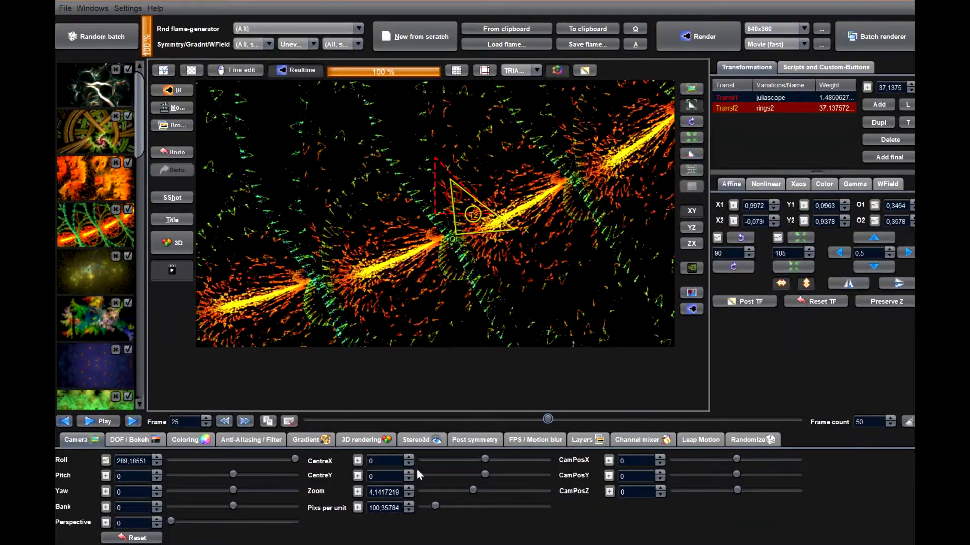
{"action": "mouse_move", "coordinate": [376, 461]}
{"action": "left_mouse_down"}
{"action": "mouse_move", "coordinate": [421, 460]}
{"action": "mouse_move", "coordinate": [395, 458]}
{"action": "mouse_move", "coordinate": [374, 477]}
{"action": "left_mouse_up"}
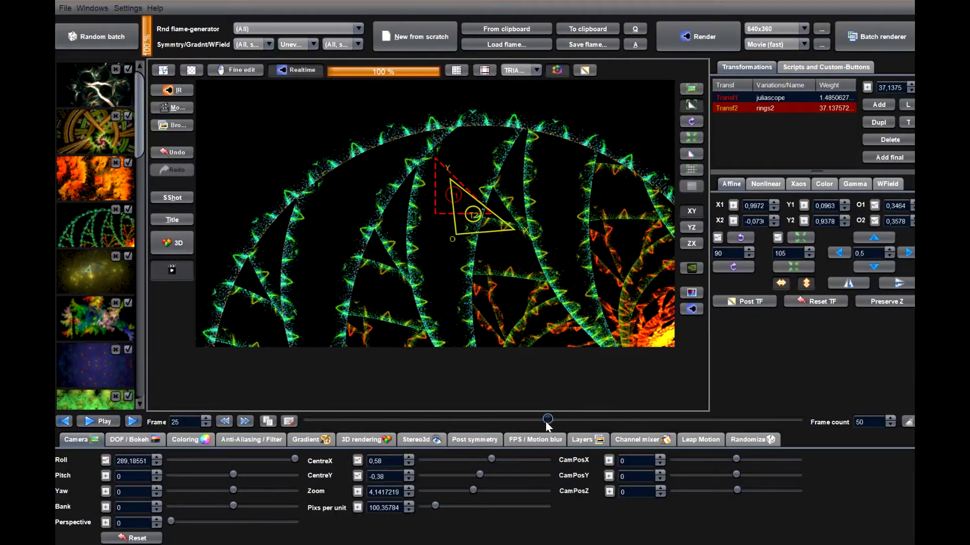
{"action": "left_click_drag", "start_coordinate": [546, 420], "coordinate": [438, 421]}
{"action": "mouse_move", "coordinate": [382, 461]}
{"action": "left_mouse_down"}
{"action": "mouse_move", "coordinate": [409, 460]}
{"action": "mouse_move", "coordinate": [367, 460]}
{"action": "mouse_move", "coordinate": [404, 473]}
{"action": "mouse_move", "coordinate": [393, 460]}
{"action": "left_mouse_up"}
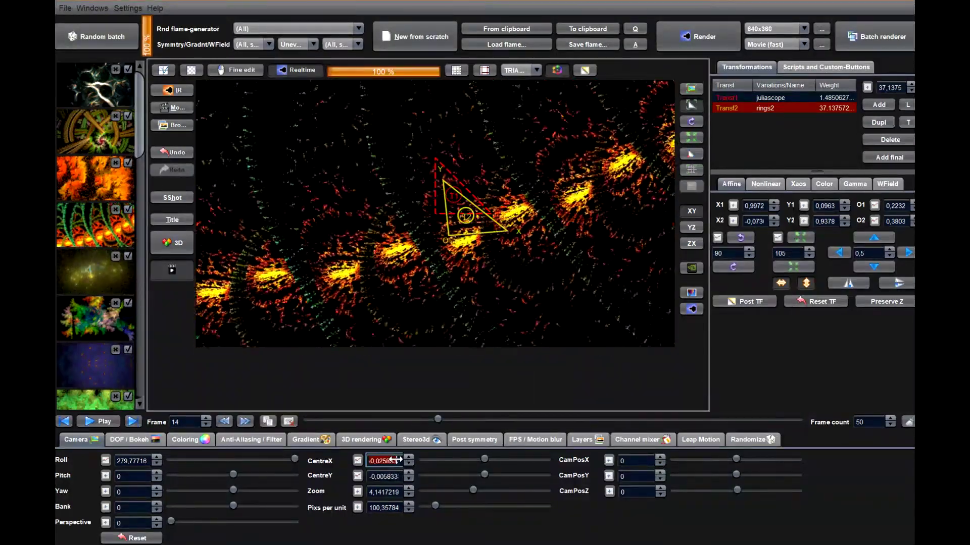
- Keyframe the camera Zoom at 5.39 on frame 14 and at 2.667 on frame 32
{"action": "left_click_drag", "start_coordinate": [474, 490], "coordinate": [489, 490]}
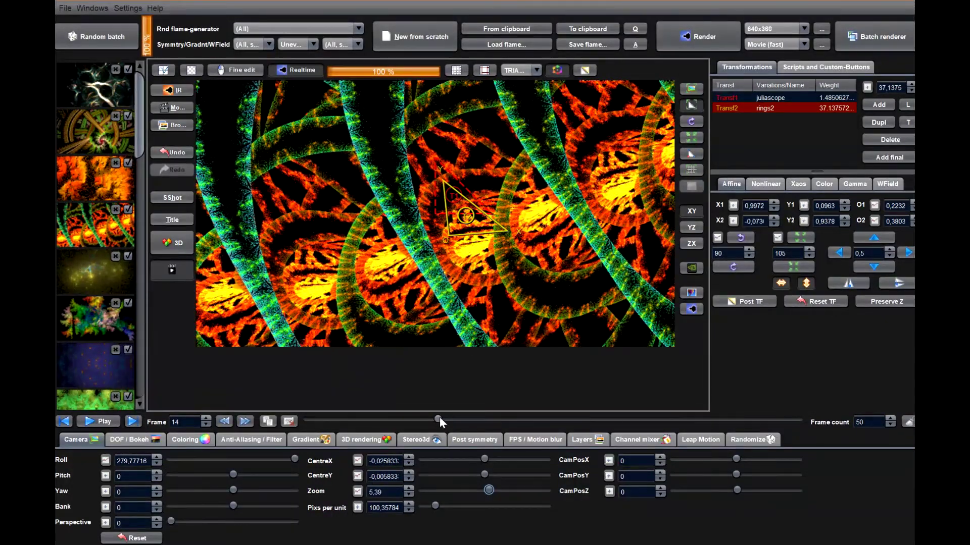
{"action": "left_click_drag", "start_coordinate": [437, 419], "coordinate": [618, 419]}
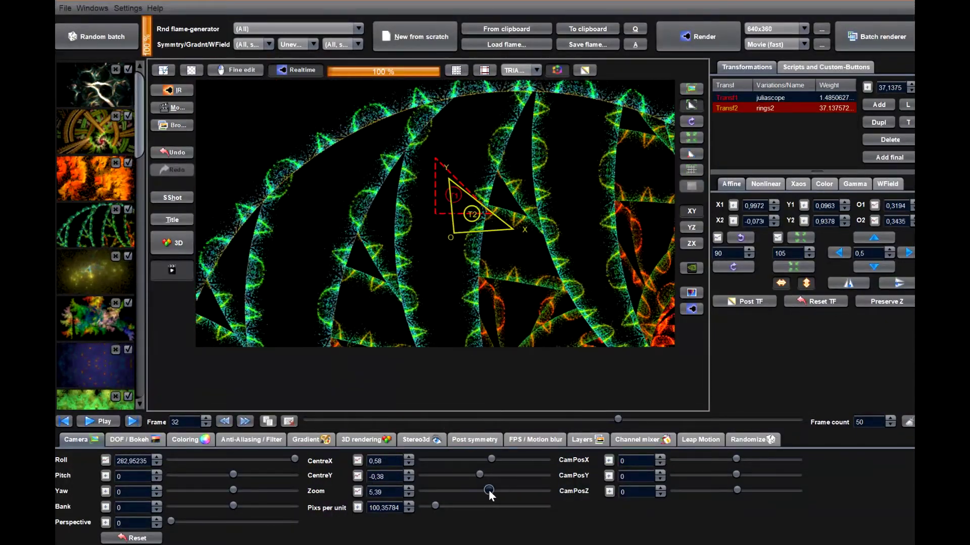
{"action": "left_click_drag", "start_coordinate": [489, 490], "coordinate": [456, 490]}
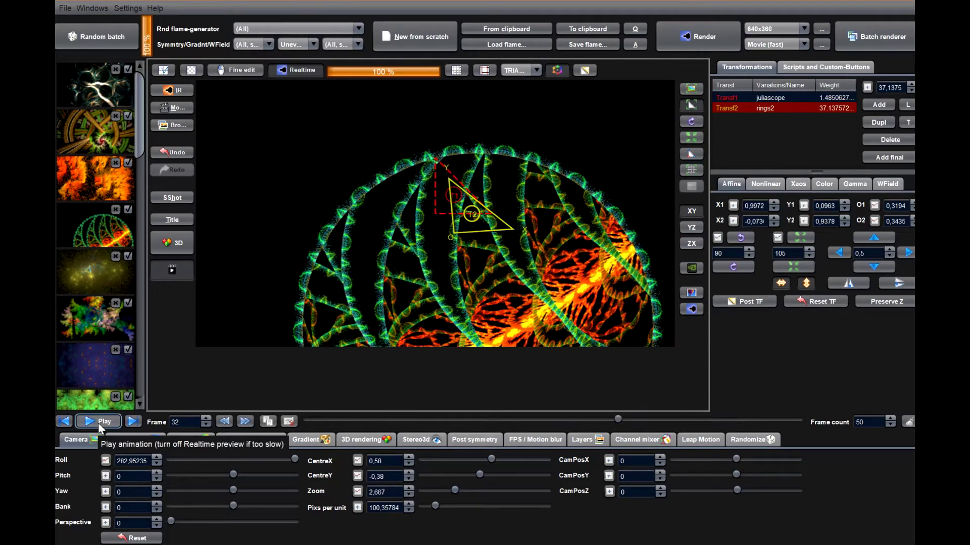
- Return to frame 1 and play the camera animation from the start
{"action": "left_click", "coordinate": [440, 421]}
{"action": "key", "text": "Home"}
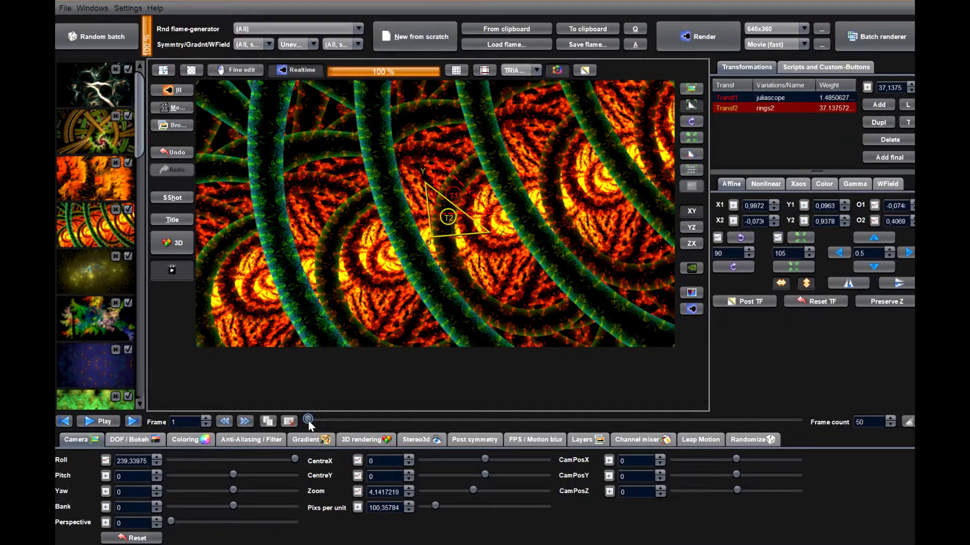
{"action": "left_click", "coordinate": [98, 423]}
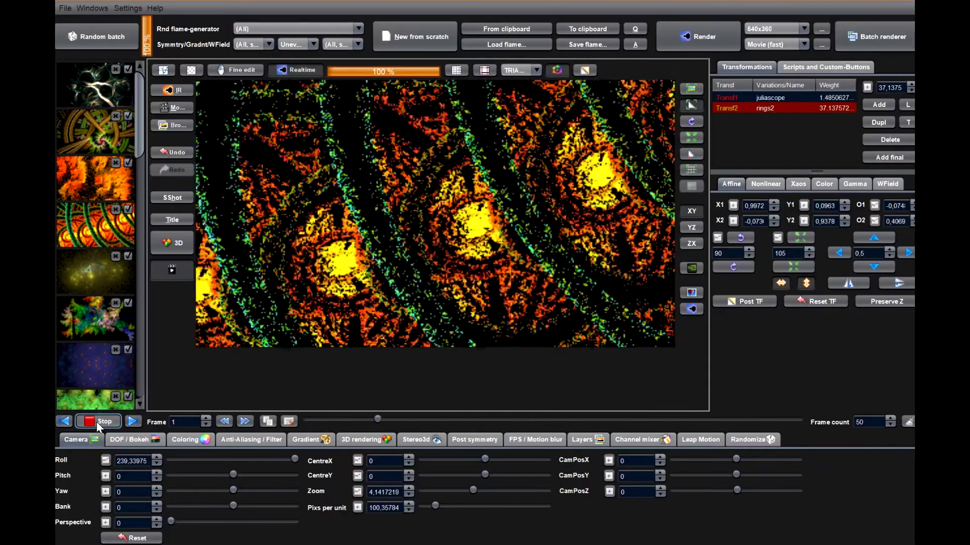
{"action": "left_click", "coordinate": [96, 423]}
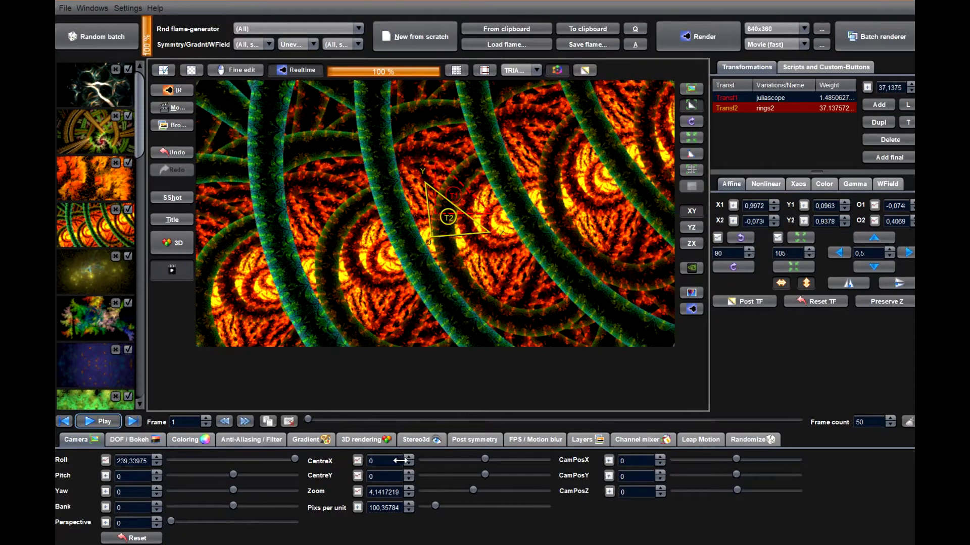
- Set the motion blur length to 24, playing the animation before and after the change
{"action": "left_click", "coordinate": [539, 440]}
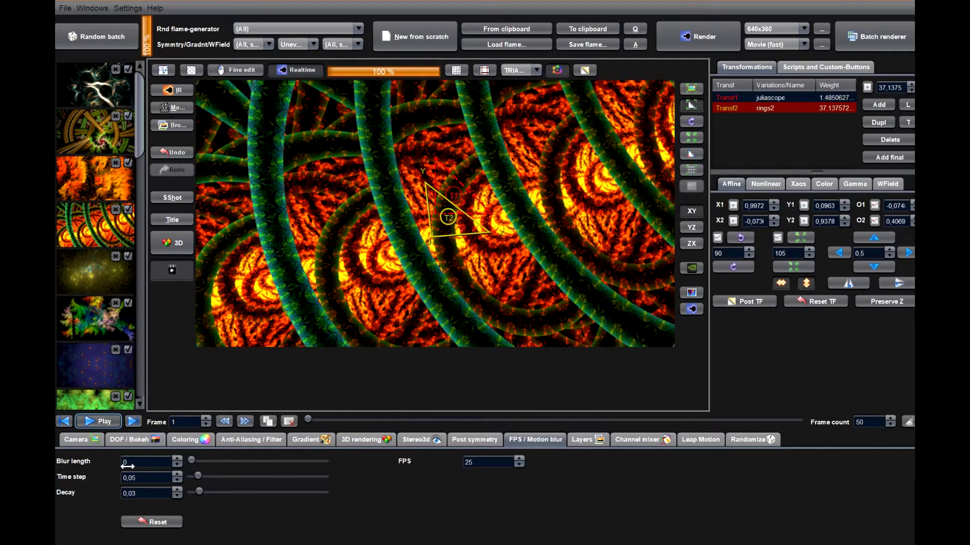
{"action": "left_click", "coordinate": [145, 463]}
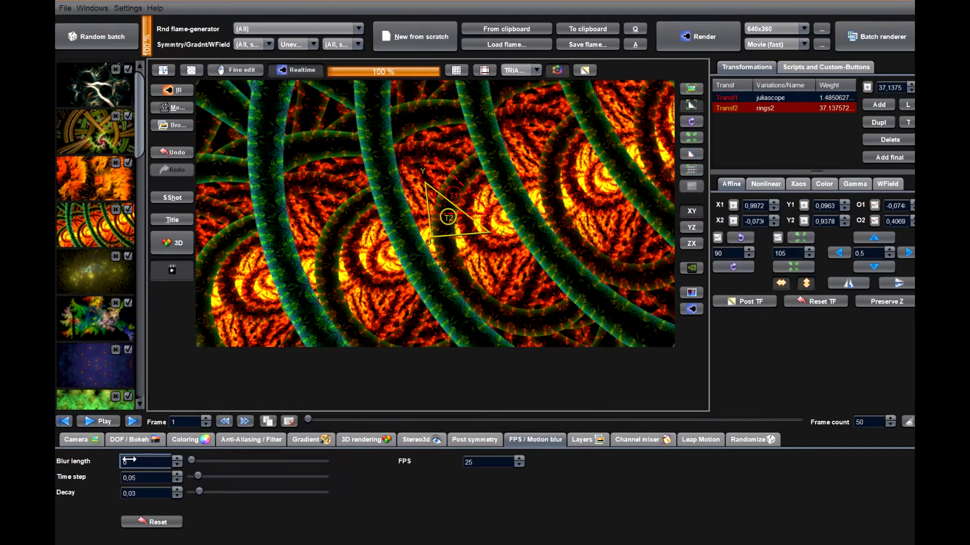
{"action": "left_click", "coordinate": [101, 421]}
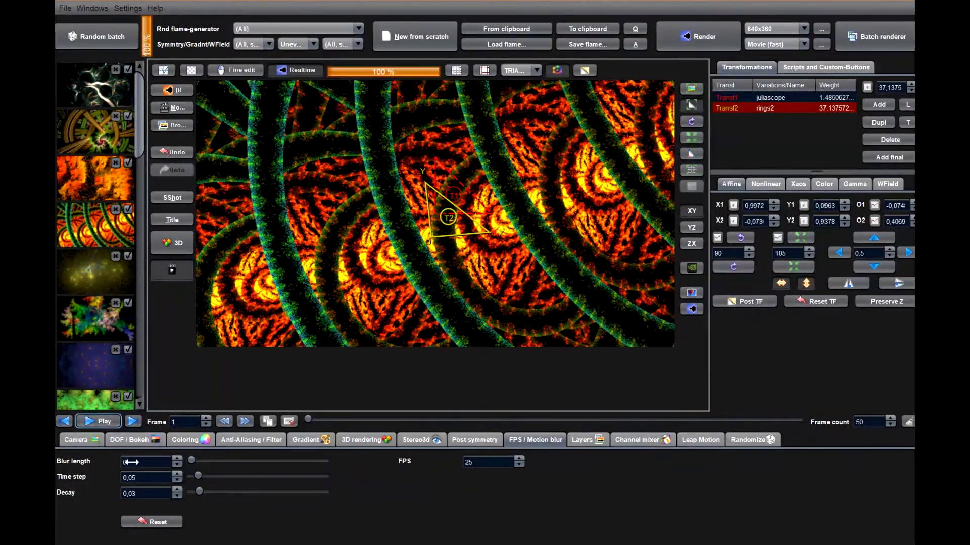
{"action": "left_click", "coordinate": [147, 466]}
{"action": "type", "text": "24"}
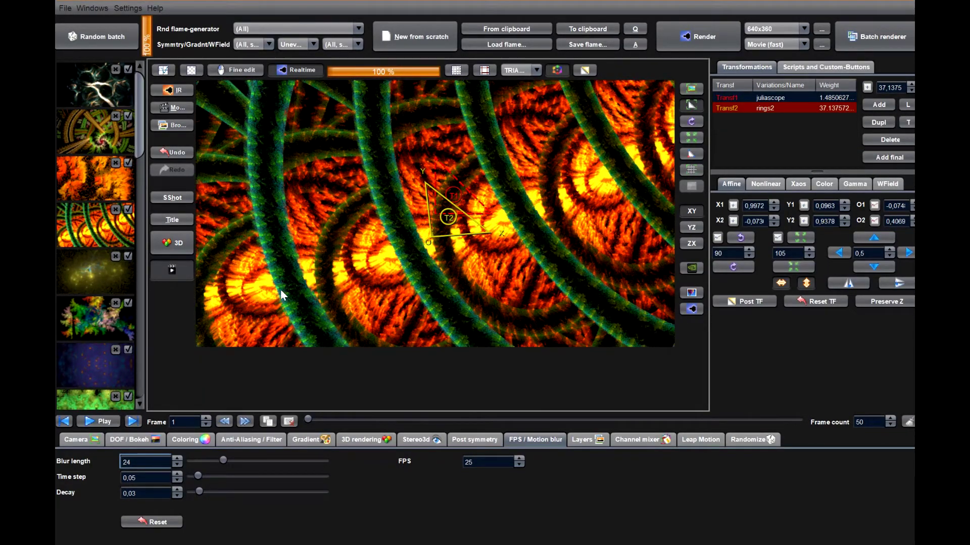
{"action": "left_click", "coordinate": [103, 422]}
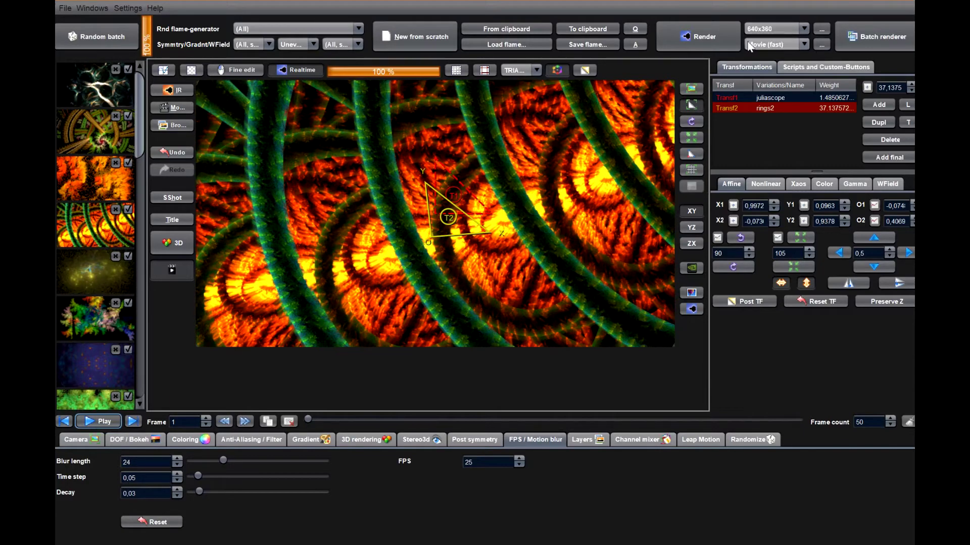
- Check the Movie (fast) quality profile without changing it, and switch on GPU rendering
{"action": "left_click", "coordinate": [820, 44]}
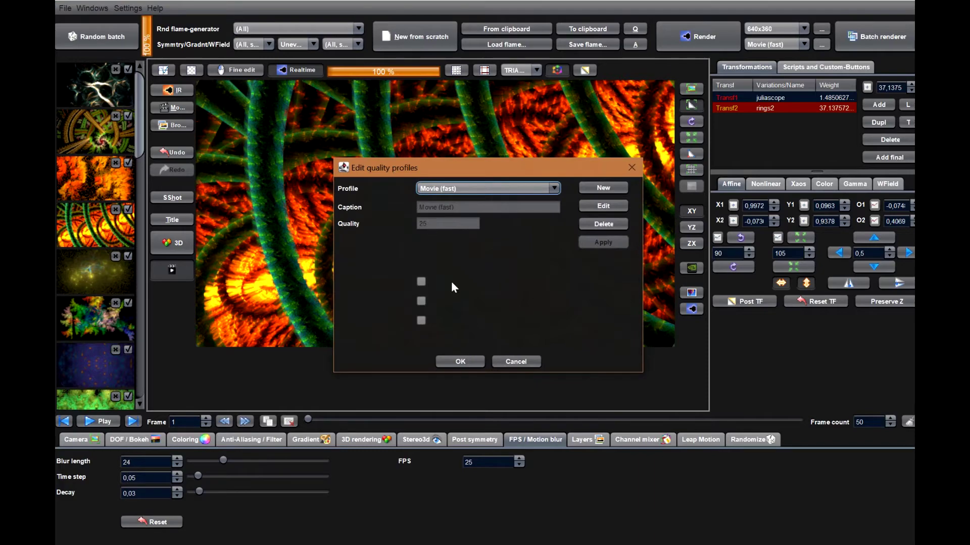
{"action": "left_click", "coordinate": [515, 362]}
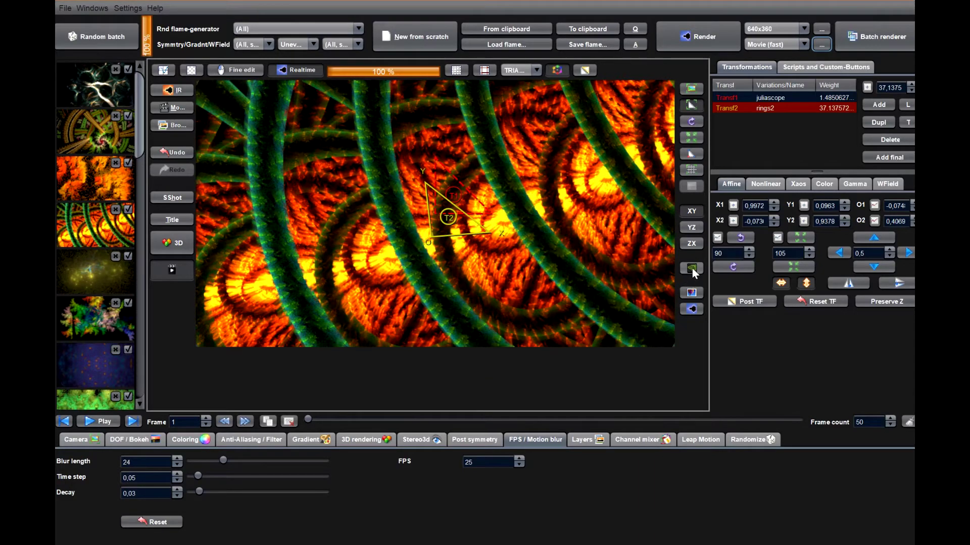
{"action": "left_click", "coordinate": [692, 268]}
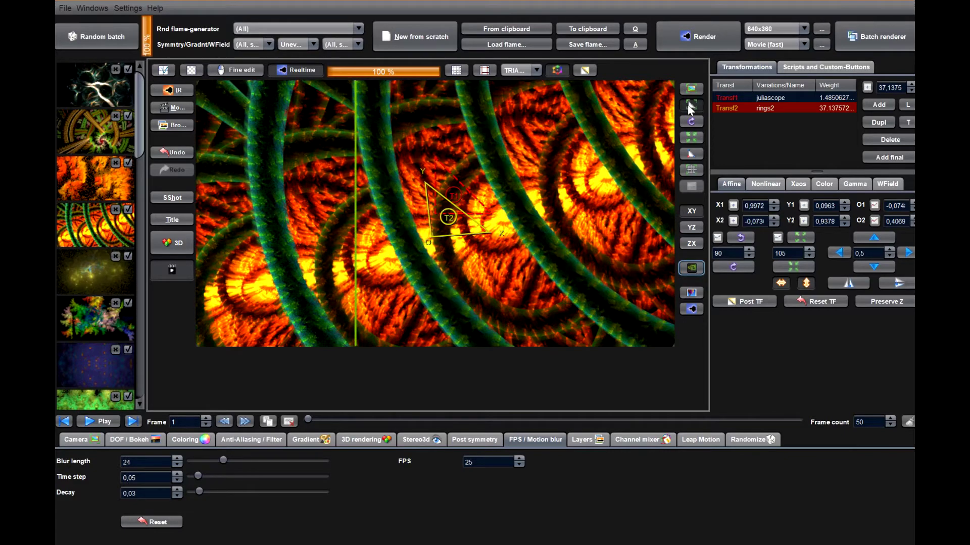
- Render the animation as a movie file named test2.mp4 in the wf_out folder
{"action": "left_click", "coordinate": [691, 33]}
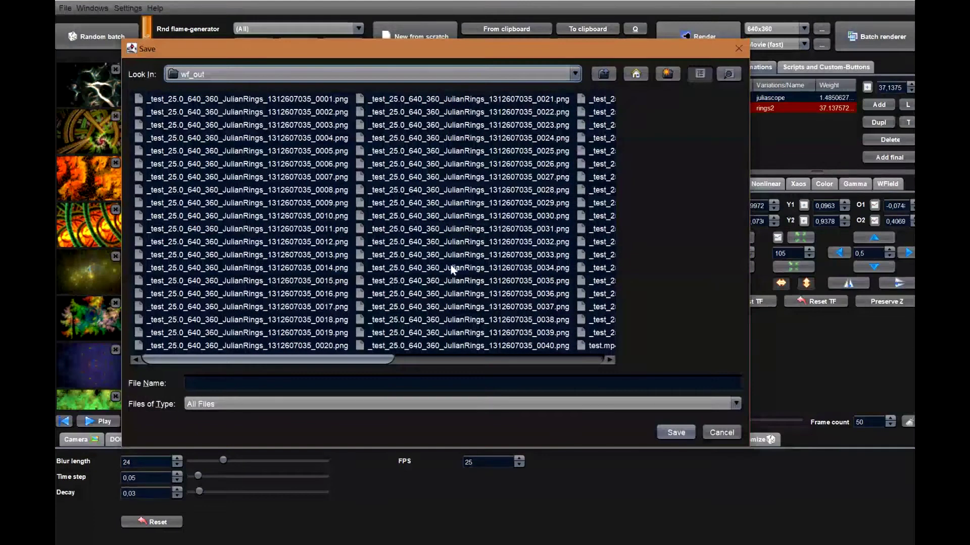
{"action": "left_click", "coordinate": [370, 404]}
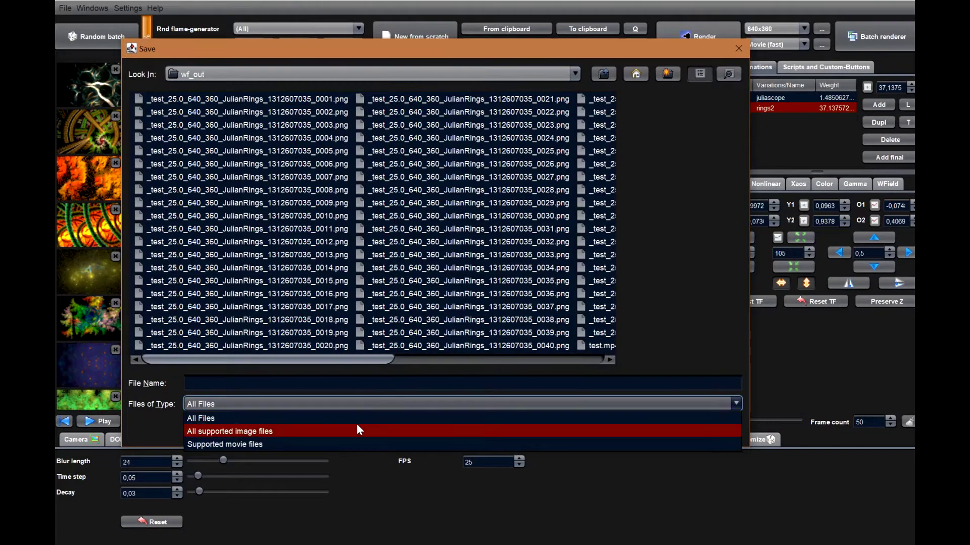
{"action": "left_click", "coordinate": [342, 443]}
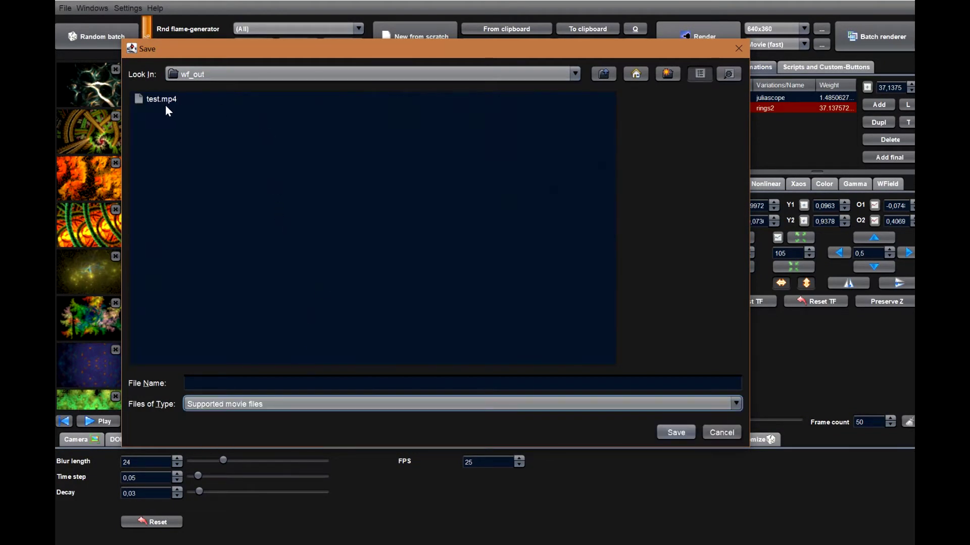
{"action": "left_click", "coordinate": [243, 384]}
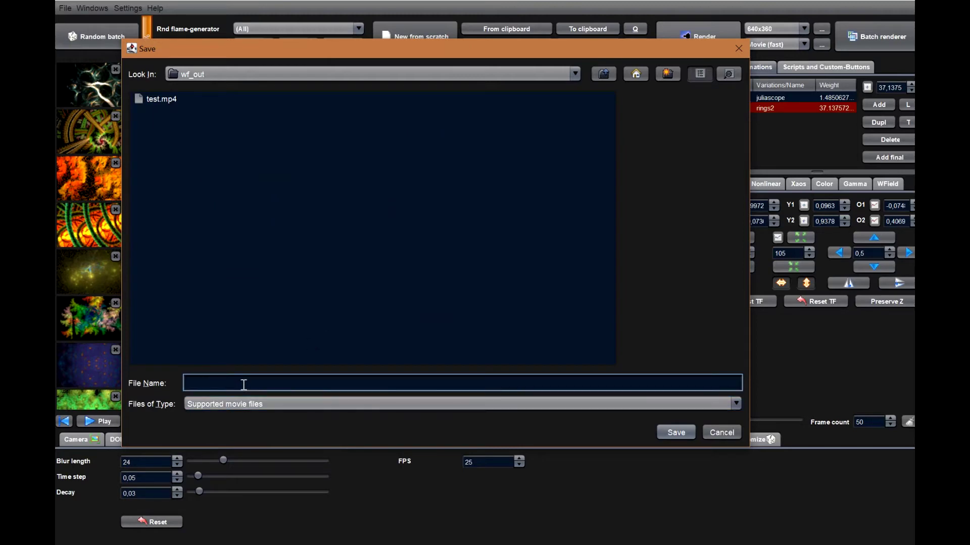
{"action": "type", "text": "test2.mp4"}
{"action": "key", "text": "Return"}
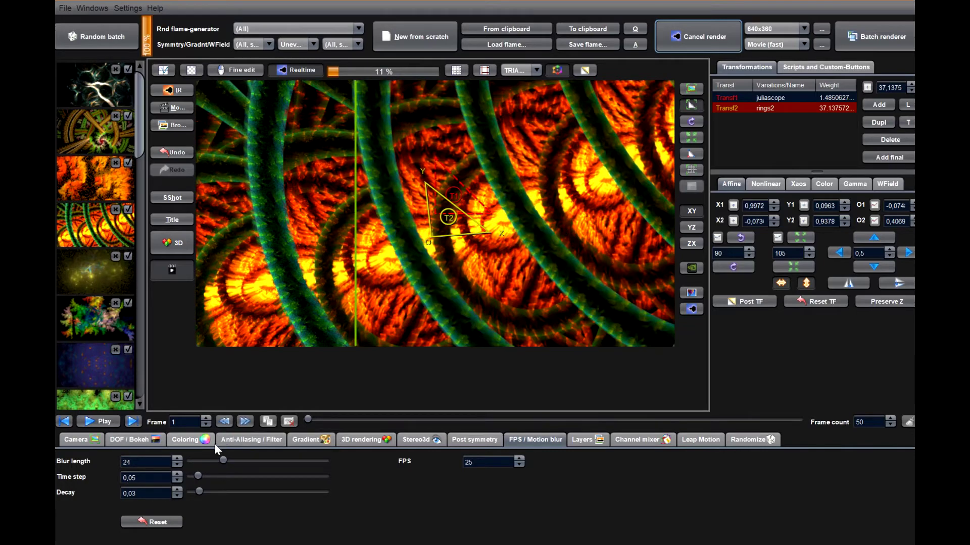
- Play the rendered test2 movie in the video player, and close the player
{"action": "left_click", "coordinate": [249, 438]}
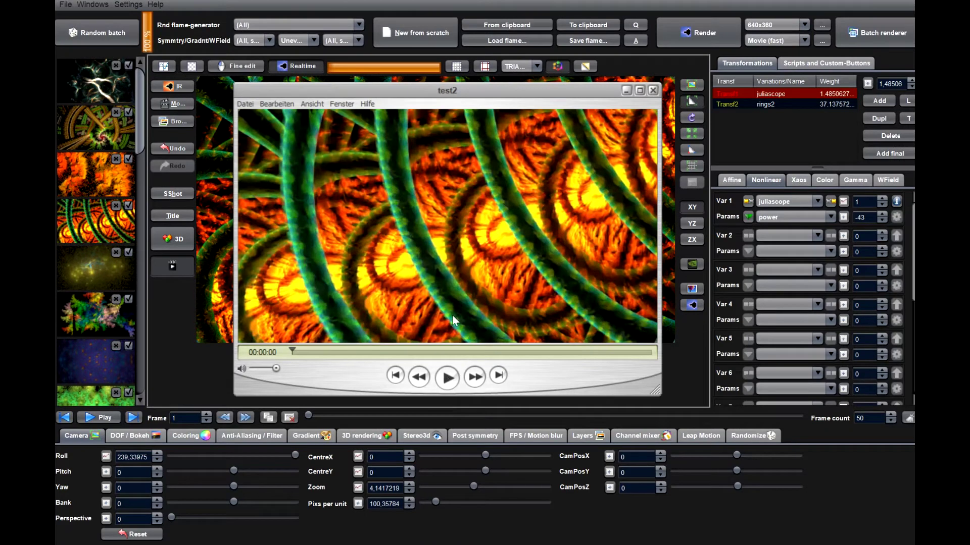
{"action": "left_click", "coordinate": [447, 378]}
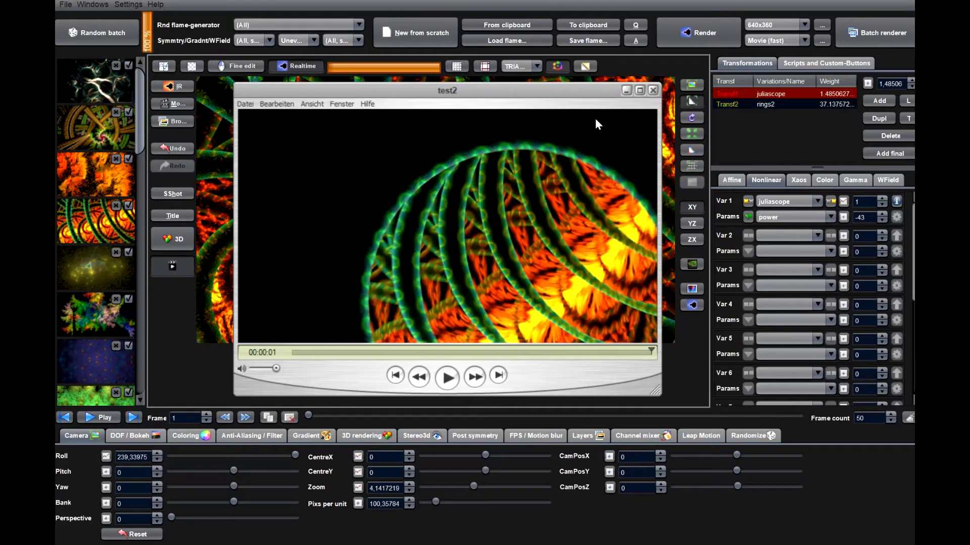
{"action": "left_click", "coordinate": [653, 91]}
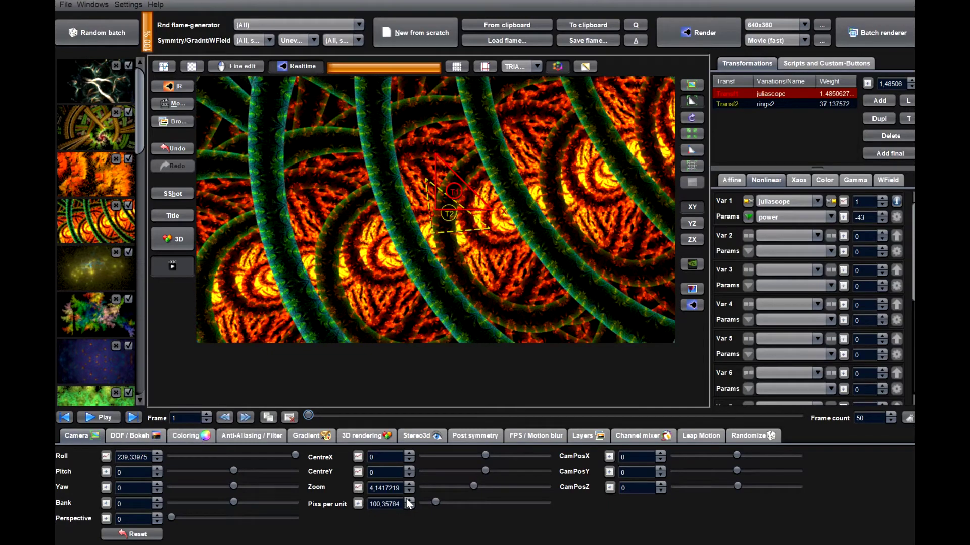
- Disable the motion curves of the camera's Zoom, CentreY and CentreX properties
{"action": "left_click", "coordinate": [357, 488]}
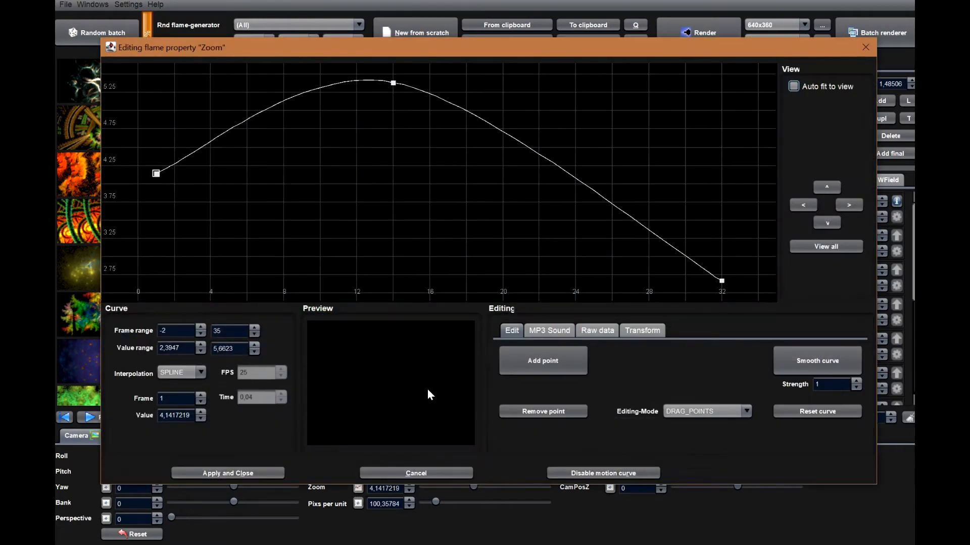
{"action": "left_click", "coordinate": [609, 474]}
{"action": "left_click", "coordinate": [356, 473]}
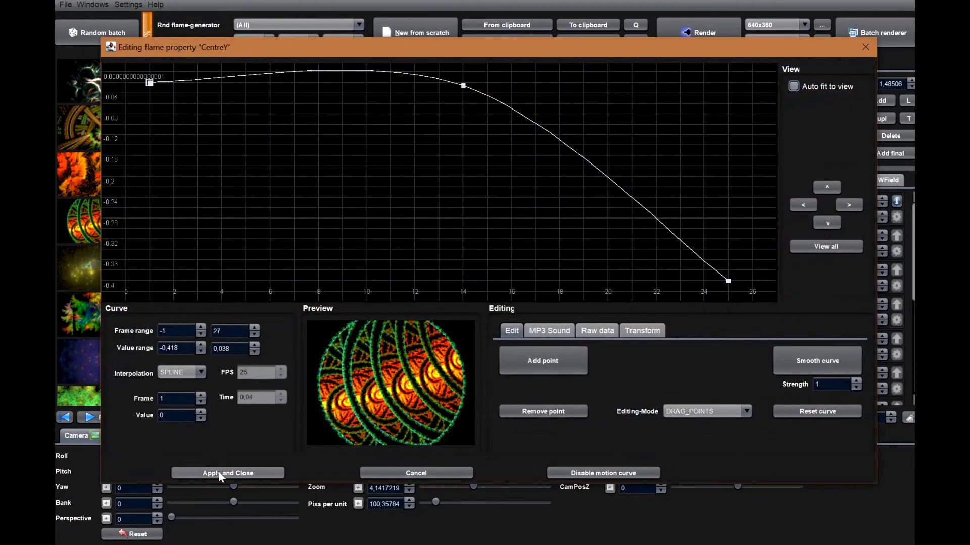
{"action": "left_click", "coordinate": [561, 472]}
{"action": "left_click", "coordinate": [362, 457]}
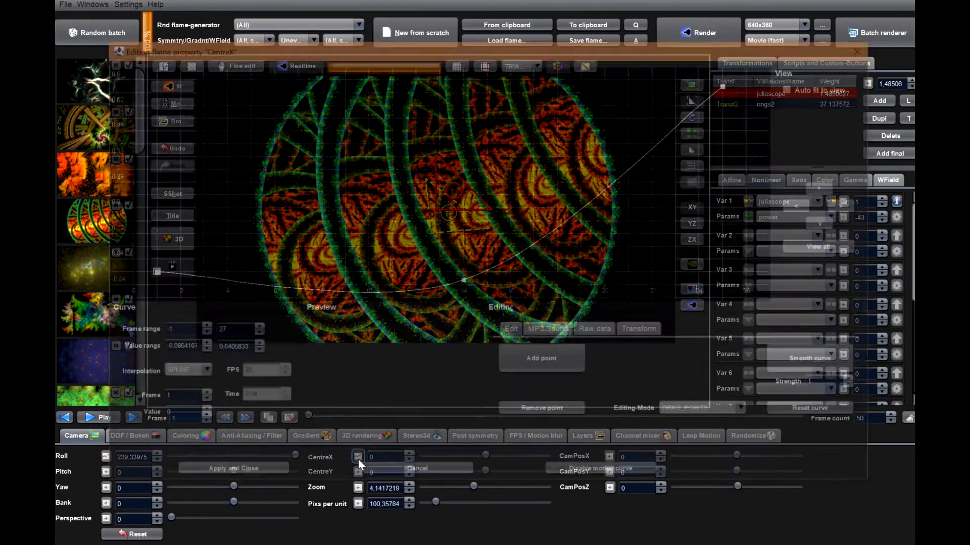
{"action": "left_click", "coordinate": [585, 475]}
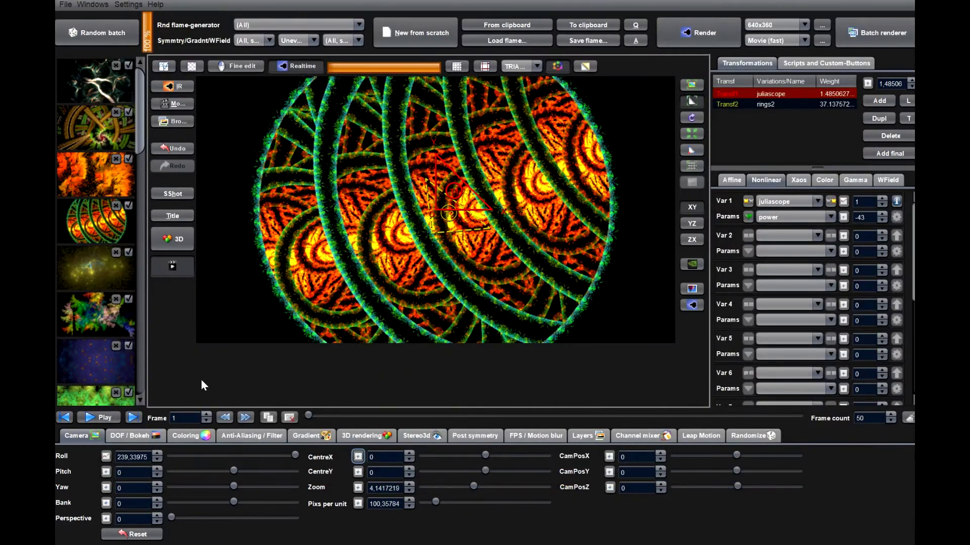
- Play the animation and set the camera Zoom to about 4.867
{"action": "left_click", "coordinate": [100, 419]}
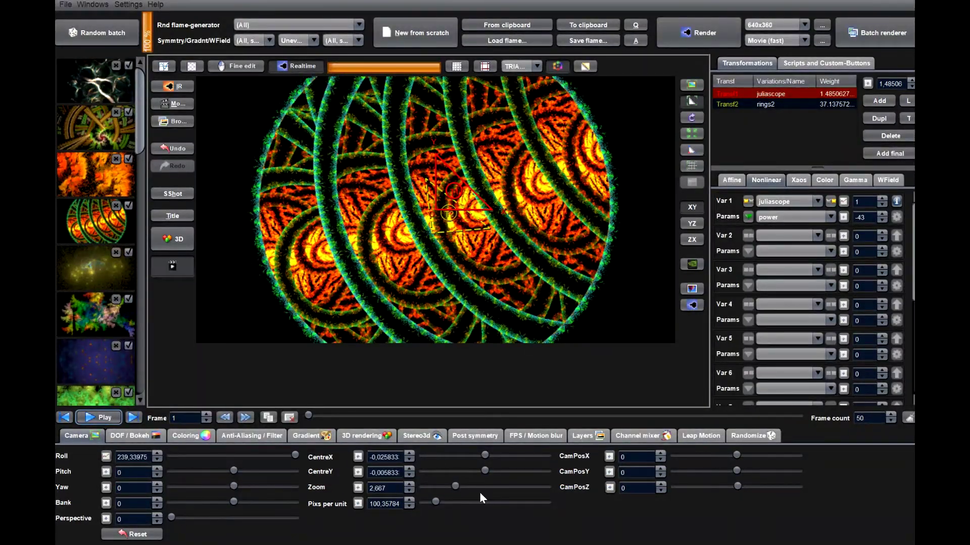
{"action": "left_click_drag", "start_coordinate": [456, 487], "coordinate": [483, 487]}
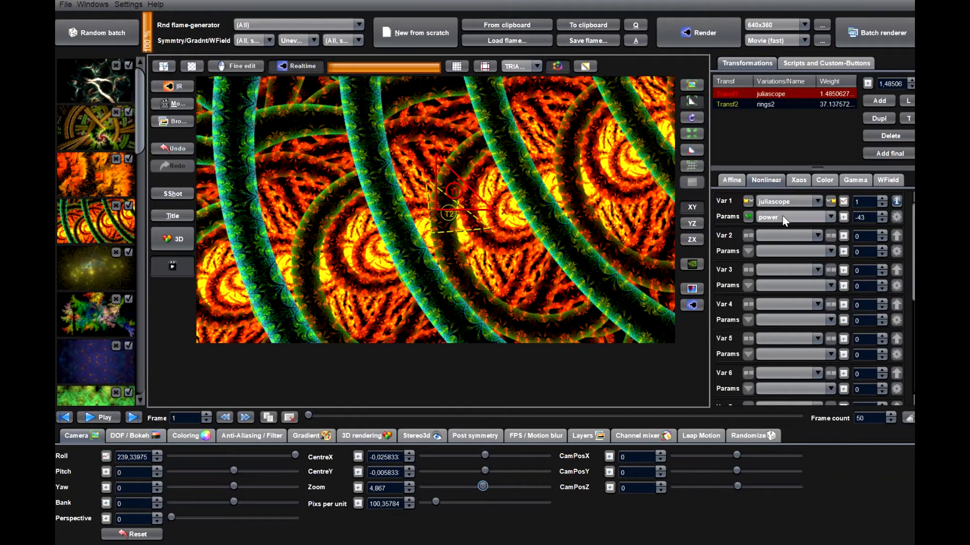
- Keyframe the juliascope transform's dist parameter to 5.16 at frame 50, and play the animation
{"action": "left_click", "coordinate": [783, 102]}
{"action": "left_click", "coordinate": [795, 93]}
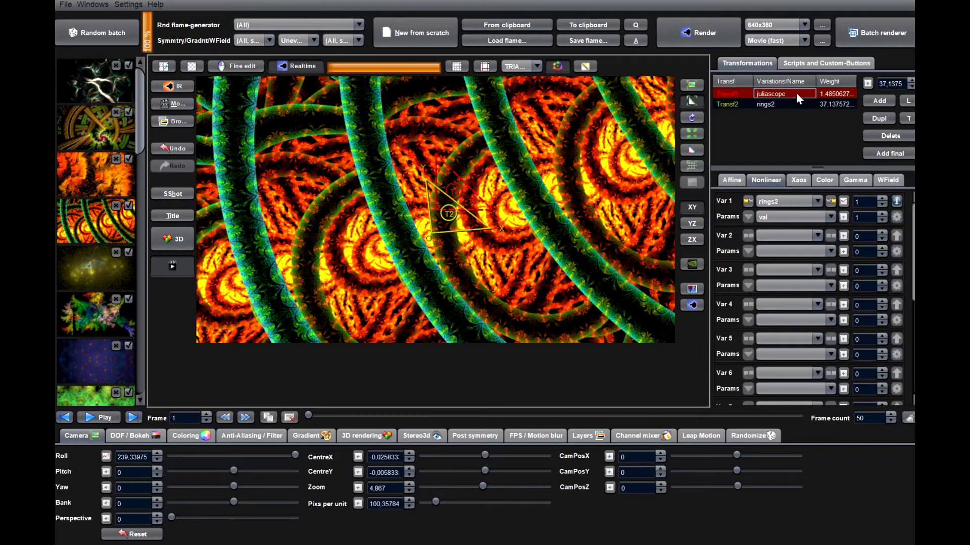
{"action": "left_click", "coordinate": [796, 108]}
{"action": "left_click", "coordinate": [796, 93]}
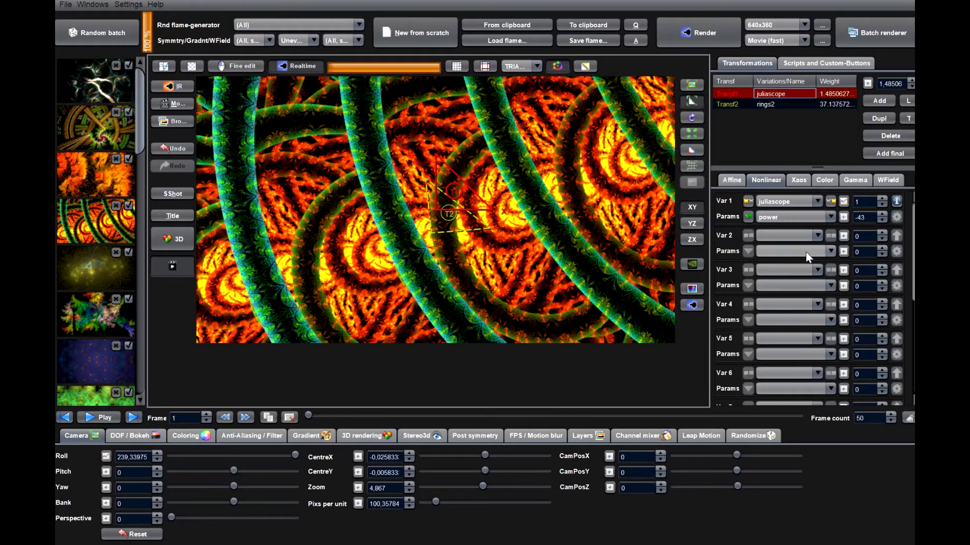
{"action": "left_click", "coordinate": [783, 216]}
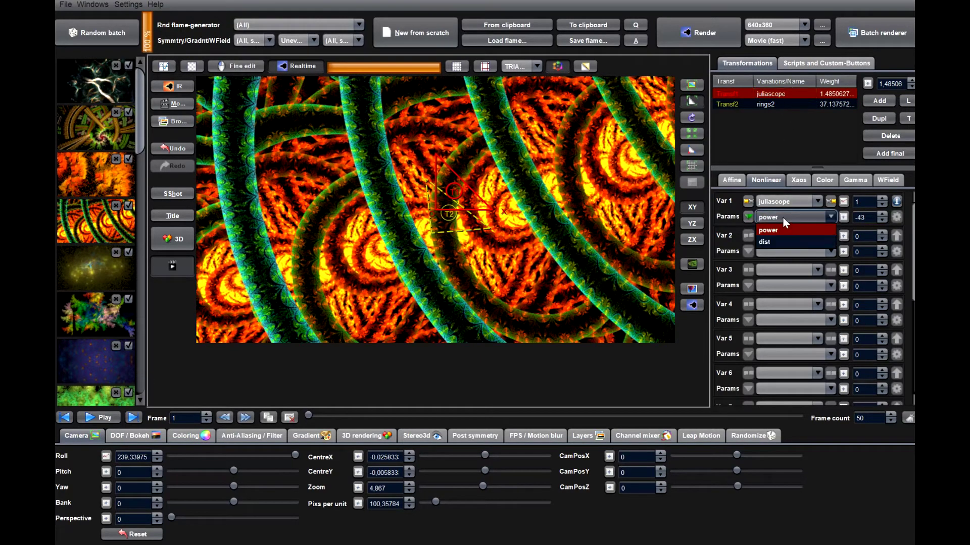
{"action": "left_click", "coordinate": [782, 245]}
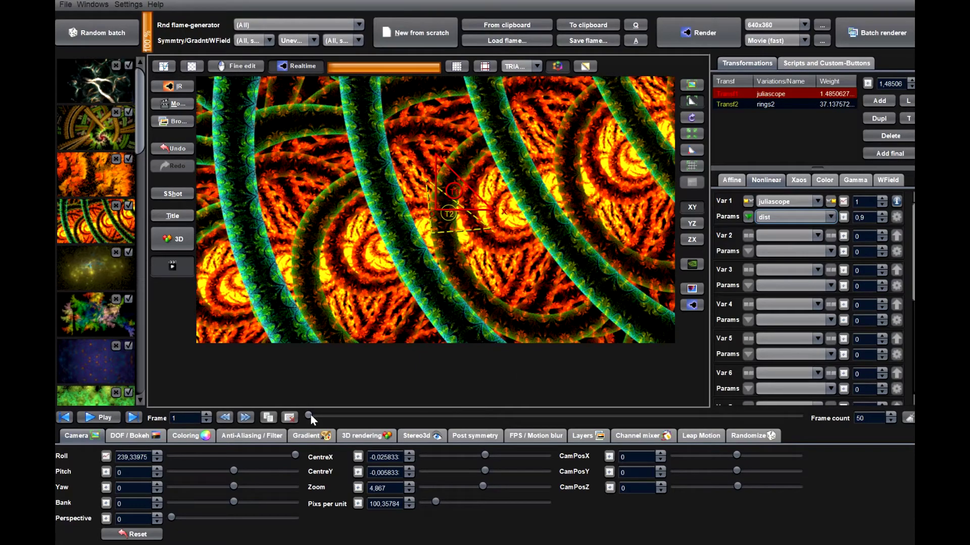
{"action": "left_click_drag", "start_coordinate": [308, 417], "coordinate": [851, 433]}
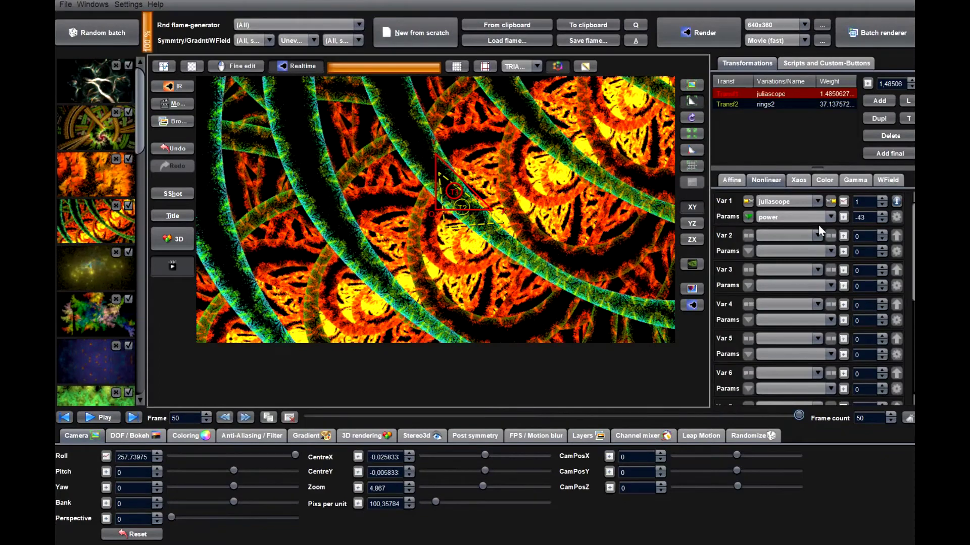
{"action": "left_click", "coordinate": [806, 214]}
{"action": "left_click", "coordinate": [798, 233]}
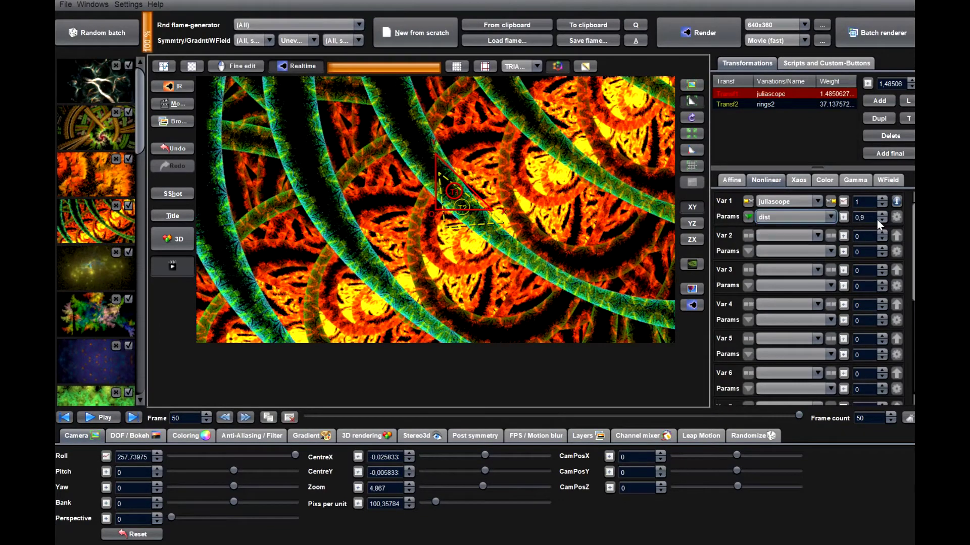
{"action": "left_click_drag", "start_coordinate": [863, 218], "coordinate": [887, 216]}
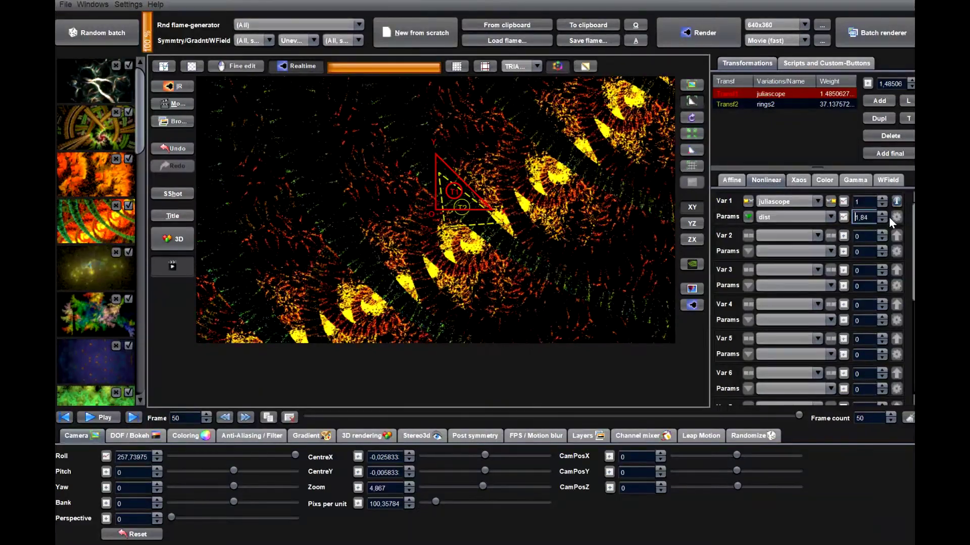
{"action": "mouse_move", "coordinate": [886, 217]}
{"action": "left_mouse_down"}
{"action": "mouse_move", "coordinate": [855, 218]}
{"action": "mouse_move", "coordinate": [869, 217]}
{"action": "left_mouse_up"}
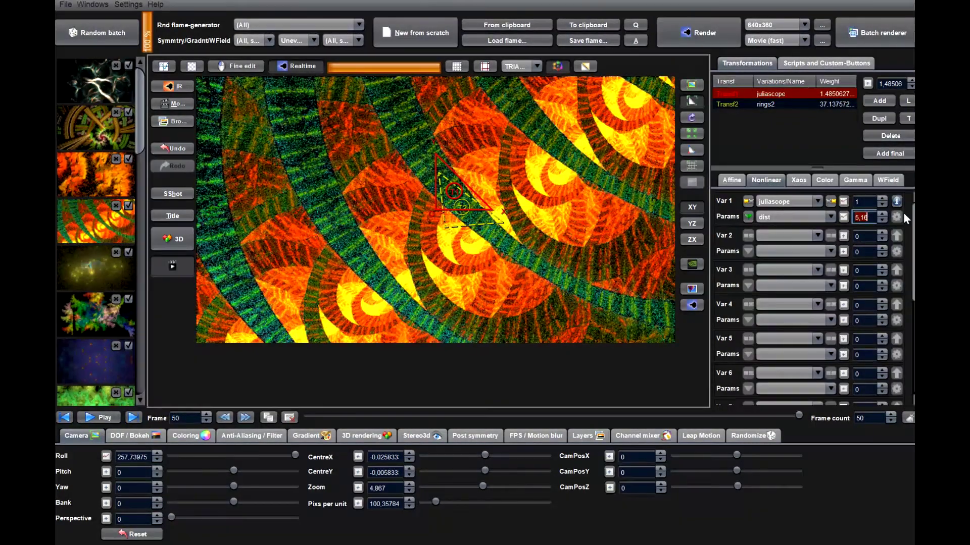
{"action": "left_click", "coordinate": [110, 417]}
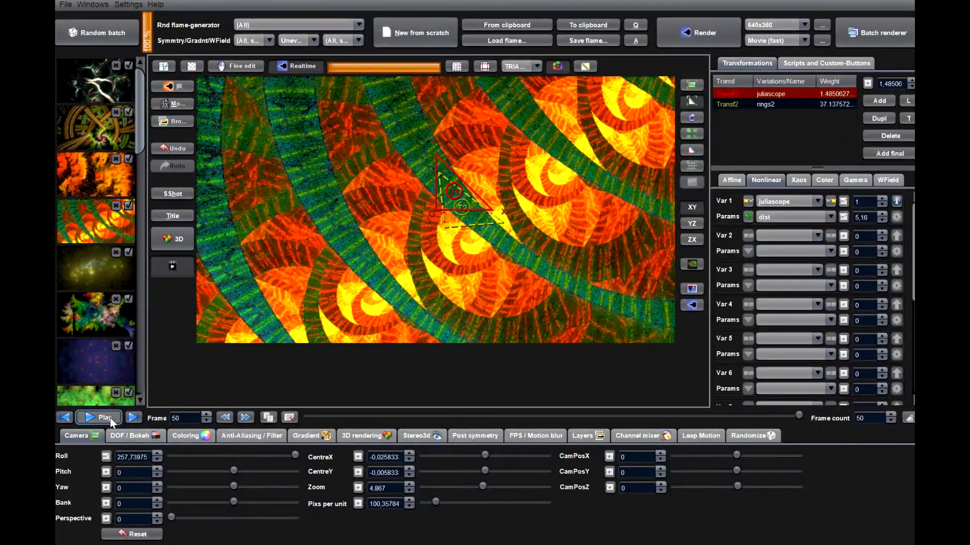
- Lower the frame 23 point of the rings2 transform's O1 motion curve to about 0.119 and apply the curve
{"action": "left_click", "coordinate": [733, 181]}
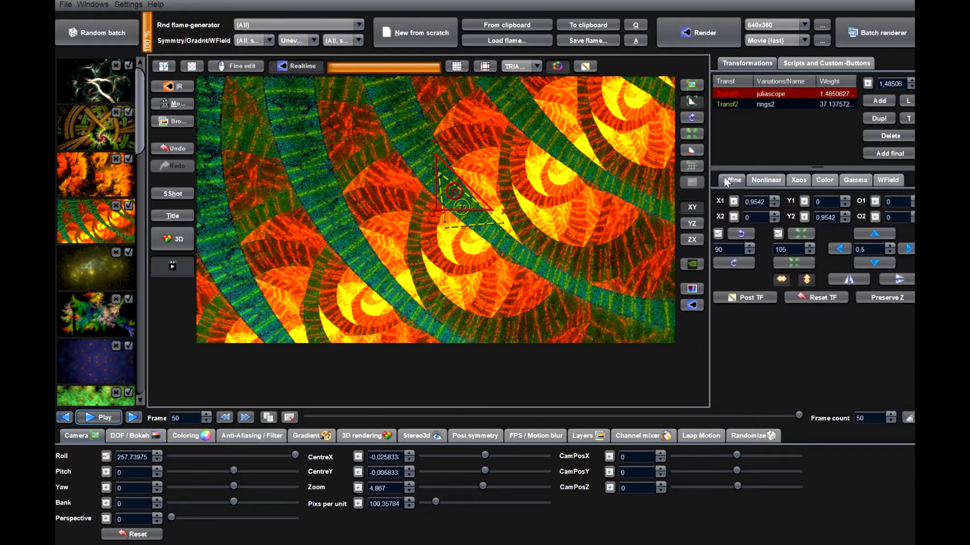
{"action": "left_click", "coordinate": [780, 102]}
{"action": "left_click", "coordinate": [874, 201]}
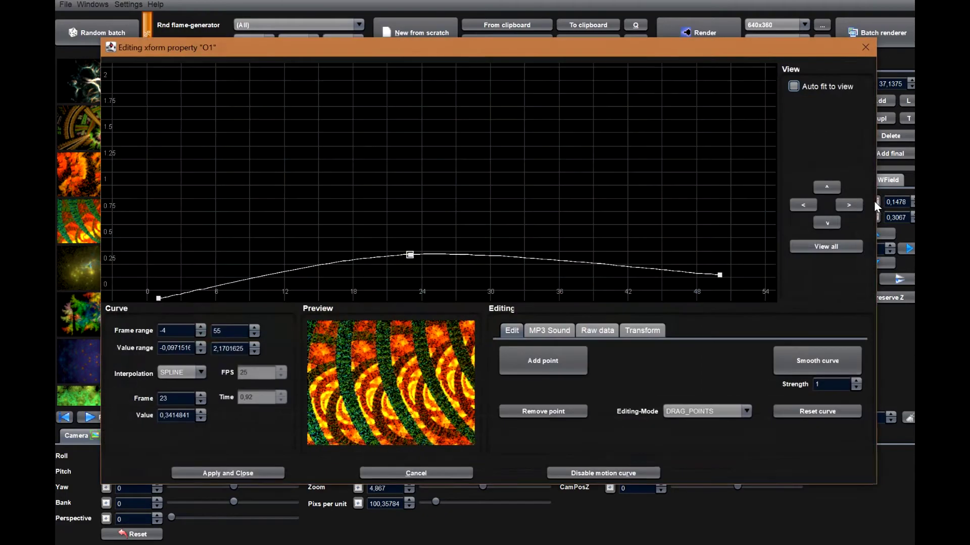
{"action": "left_click_drag", "start_coordinate": [412, 255], "coordinate": [409, 280]}
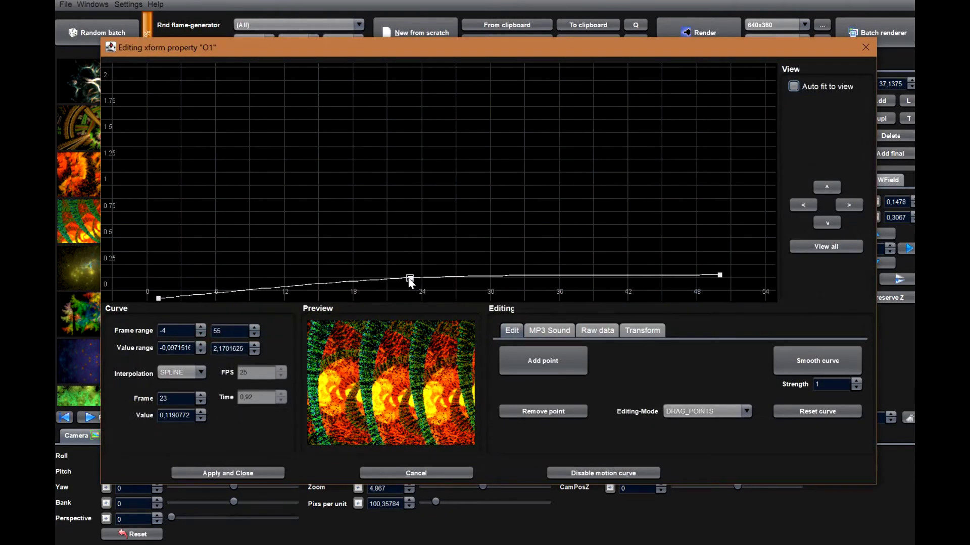
{"action": "left_click", "coordinate": [225, 476]}
- Raise the end point of the rings2 transform's O2 motion curve to about 0.387 at frame 51, apply it, and play the animation
{"action": "left_click", "coordinate": [873, 218]}
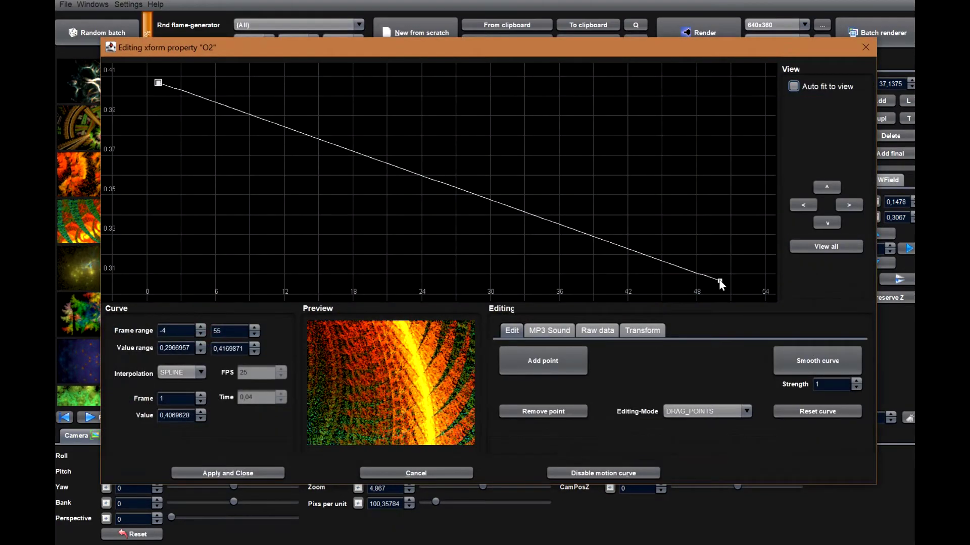
{"action": "left_click_drag", "start_coordinate": [719, 281], "coordinate": [729, 122]}
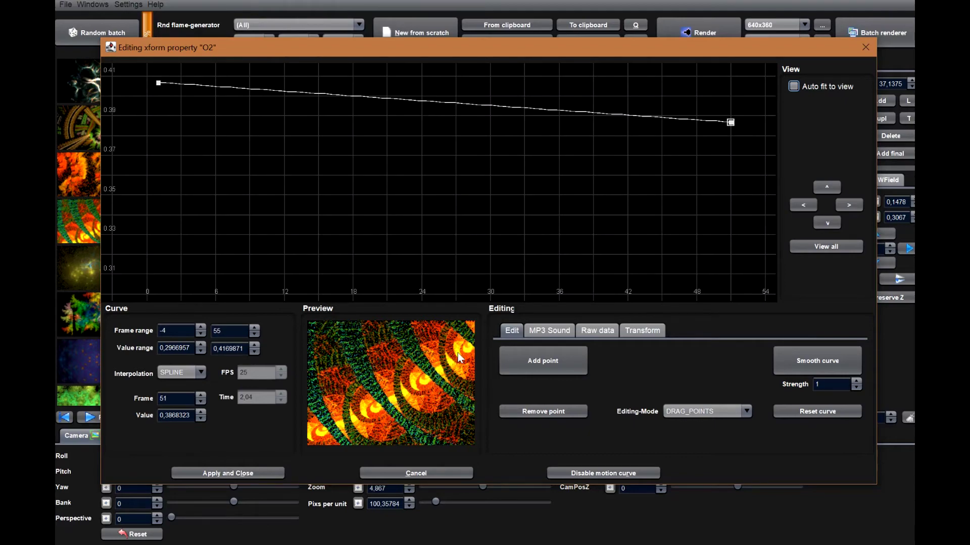
{"action": "left_click", "coordinate": [249, 473]}
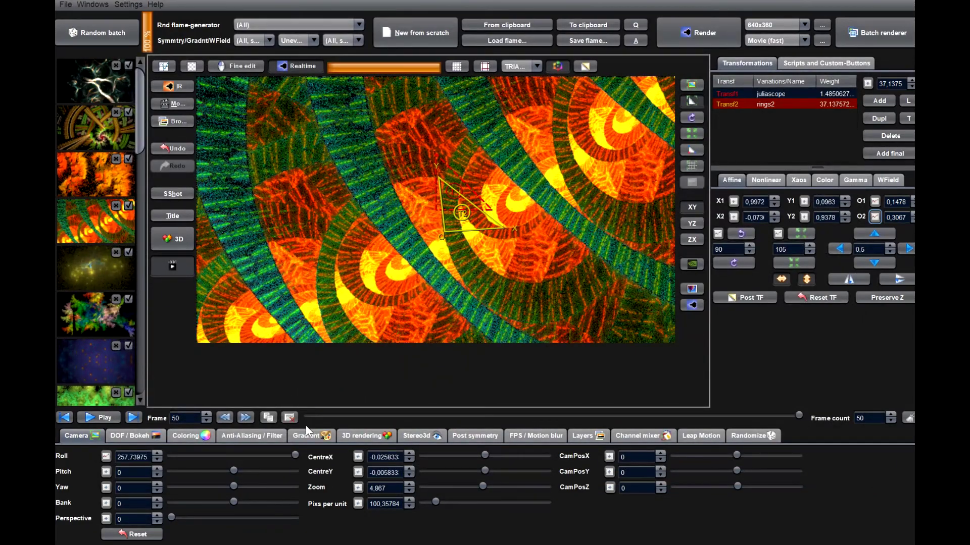
{"action": "left_click", "coordinate": [112, 417]}
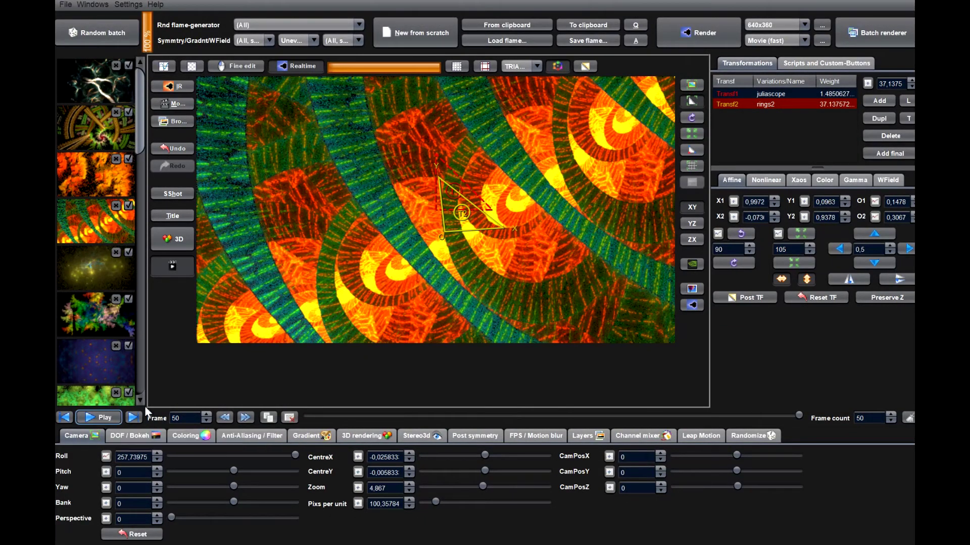
- Set the motion blur length to 24
{"action": "left_click", "coordinate": [540, 436]}
{"action": "left_click", "coordinate": [153, 454]}
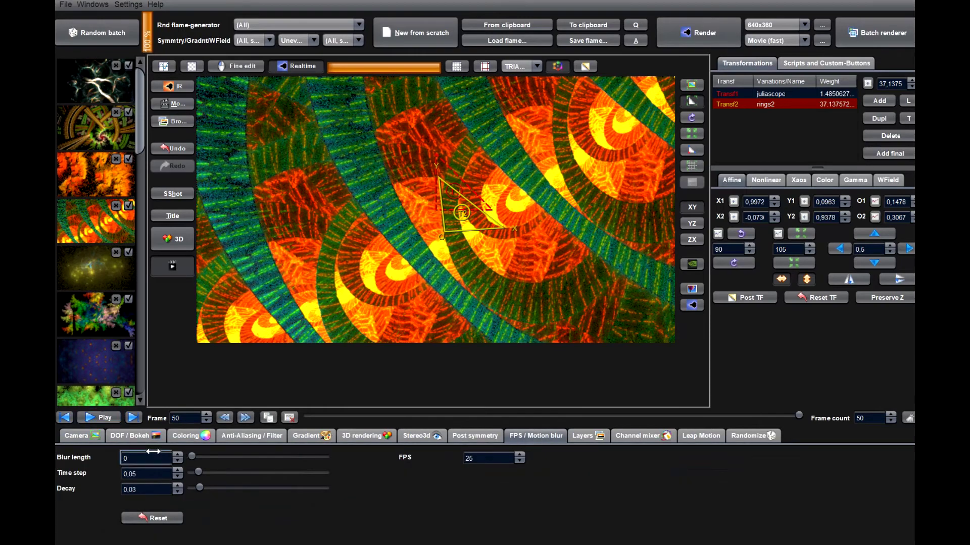
{"action": "type", "text": "24"}
{"action": "key", "text": "Return"}
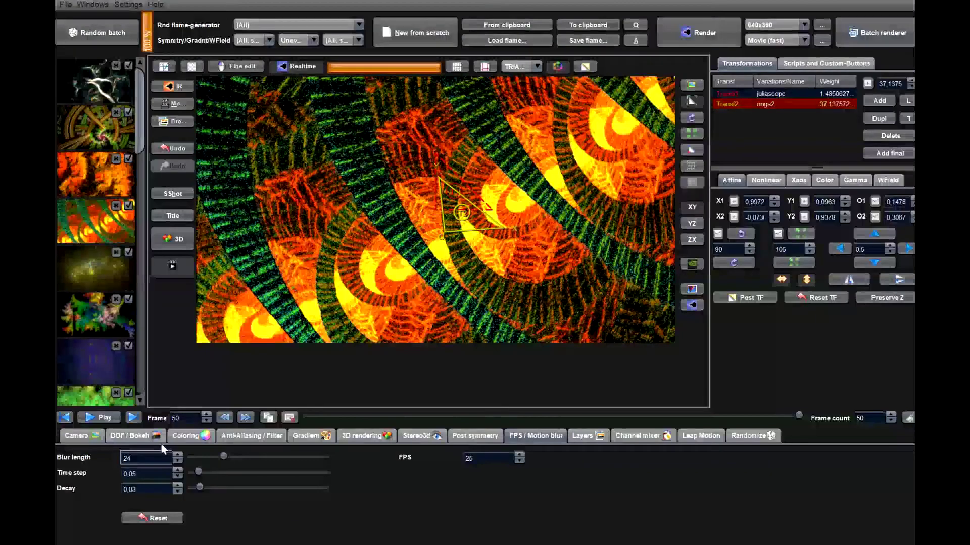
- Render the animation as a movie named test3.mp4 in the wf_out folder, with the file type Supported movie files
{"action": "left_click", "coordinate": [710, 36]}
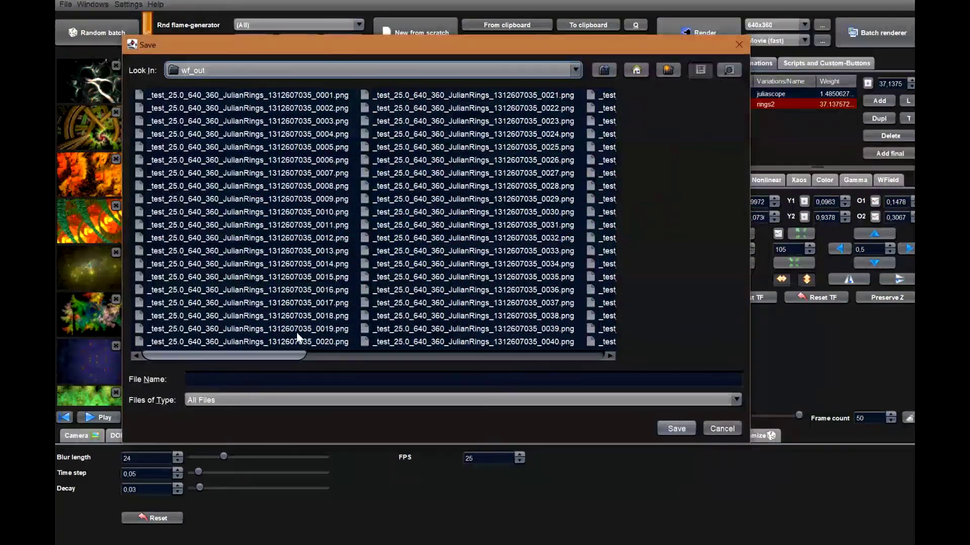
{"action": "left_click", "coordinate": [290, 378]}
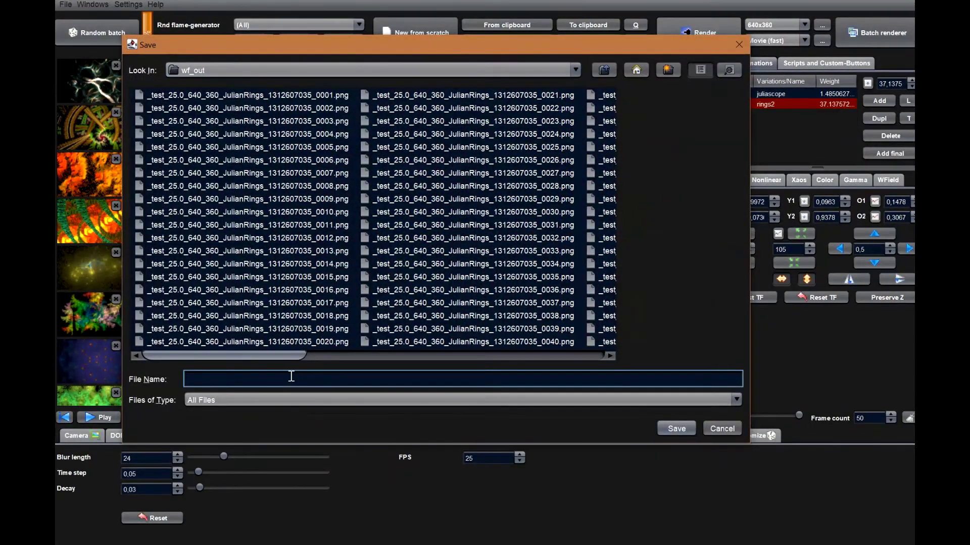
{"action": "type", "text": "test3"}
{"action": "left_click", "coordinate": [258, 400]}
{"action": "left_click", "coordinate": [259, 438]}
{"action": "left_click", "coordinate": [258, 380]}
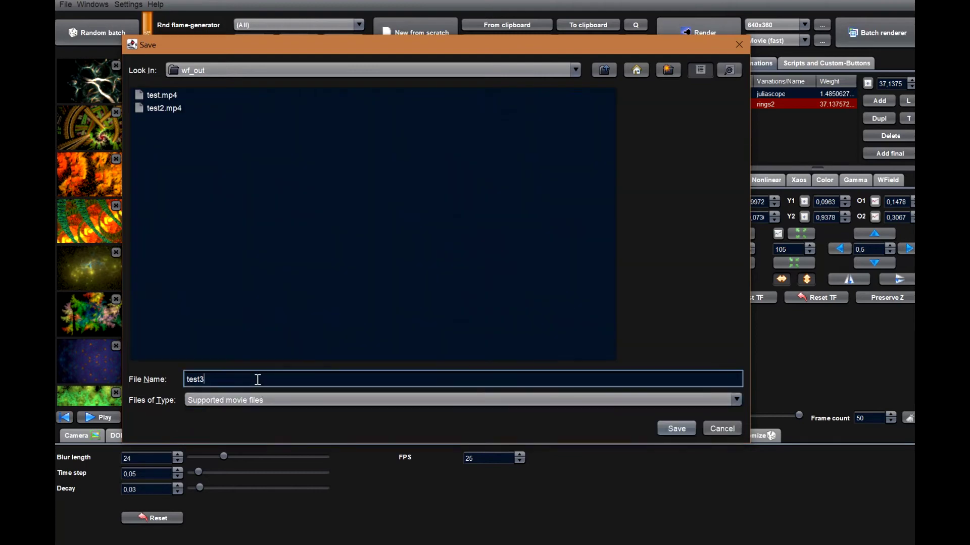
{"action": "type", "text": ".mp4"}
{"action": "key", "text": "Return"}
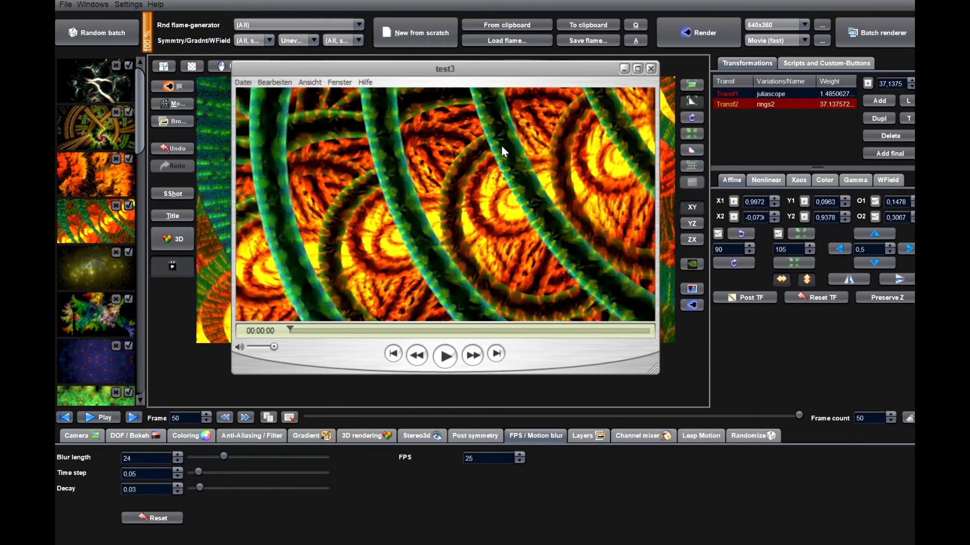
- Play the rendered test3 movie in the video player
{"action": "left_click", "coordinate": [446, 356]}
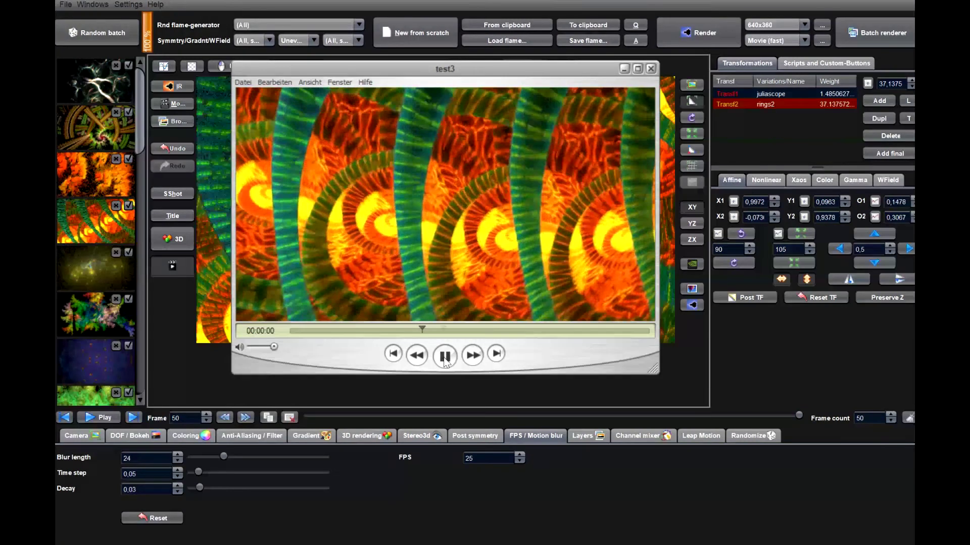
{"action": "left_click", "coordinate": [445, 357]}
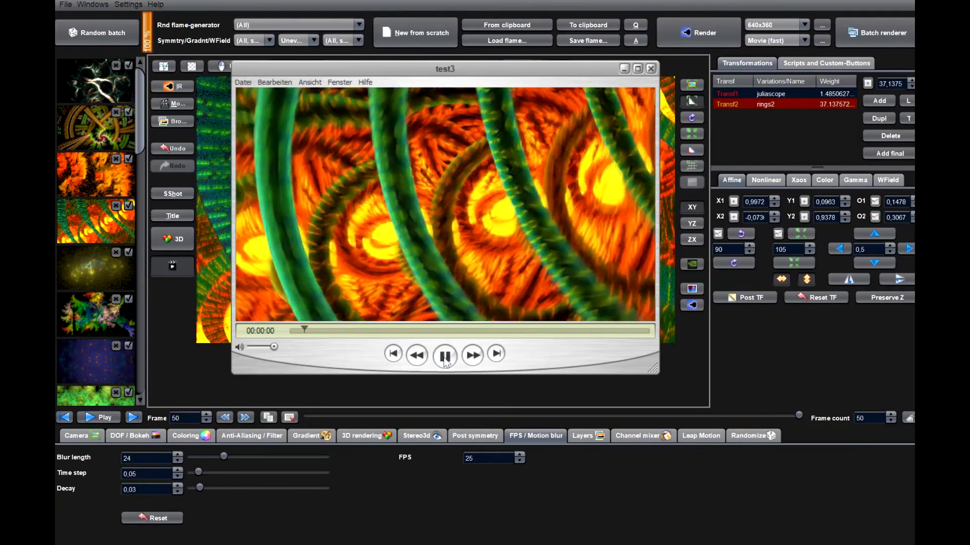